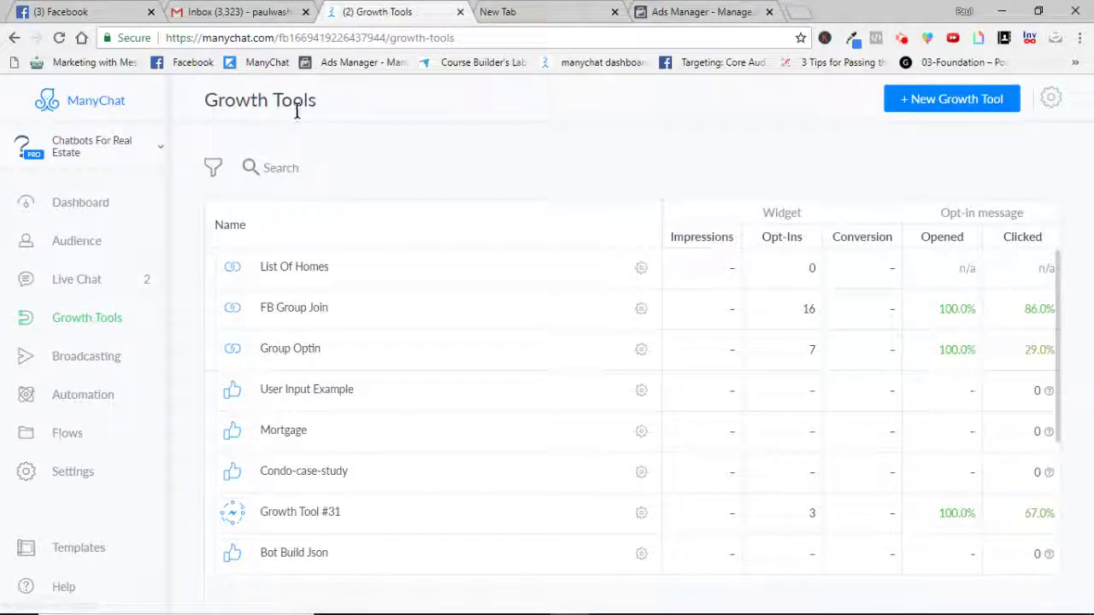
# Step: Create a new Facebook Ads JSON growth tool (Growth Tool #42) from the Other Growth Tools list
pyautogui.click(986, 105)
pyautogui.scroll(-2, 393, 304)
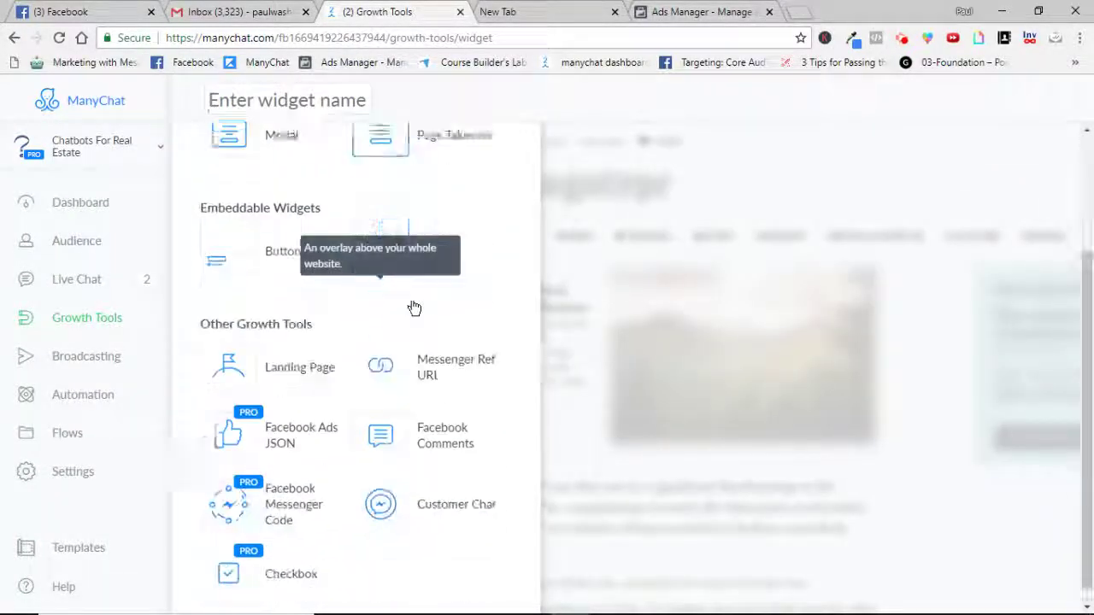
pyautogui.click(282, 430)
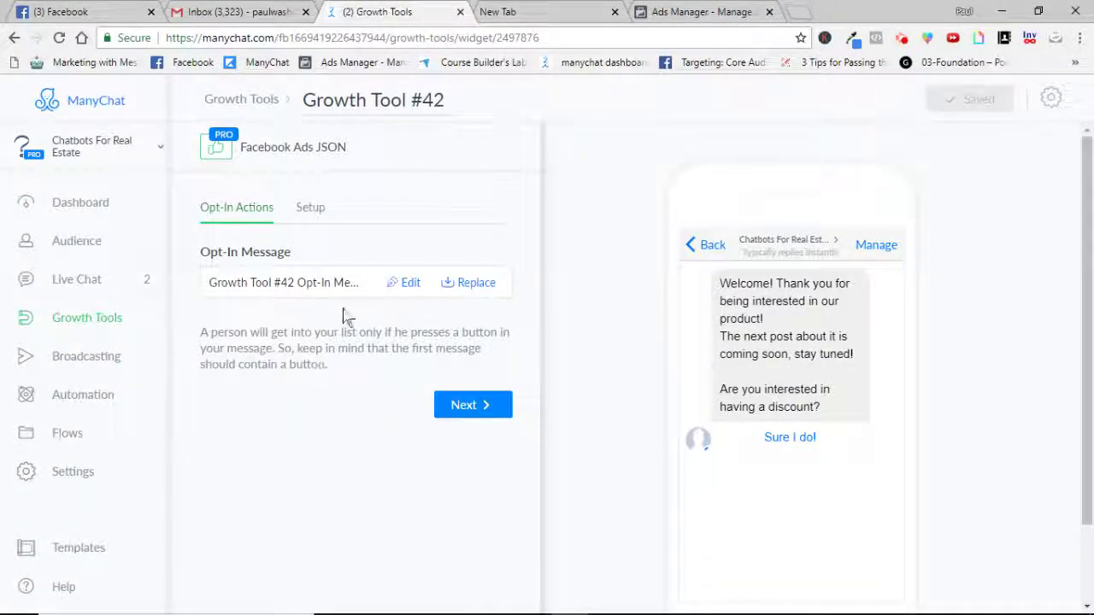
# Step: Inspect the discount welcome message, its 'Sure I do!' button and the deal-contact follow-up reply
pyautogui.click(407, 283)
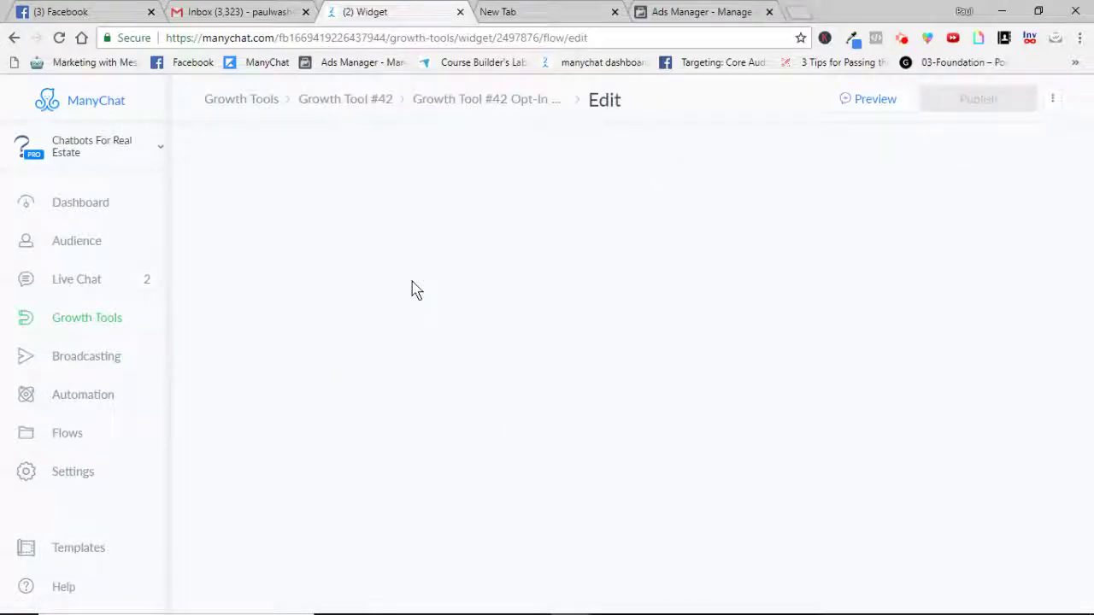
pyautogui.click(496, 210)
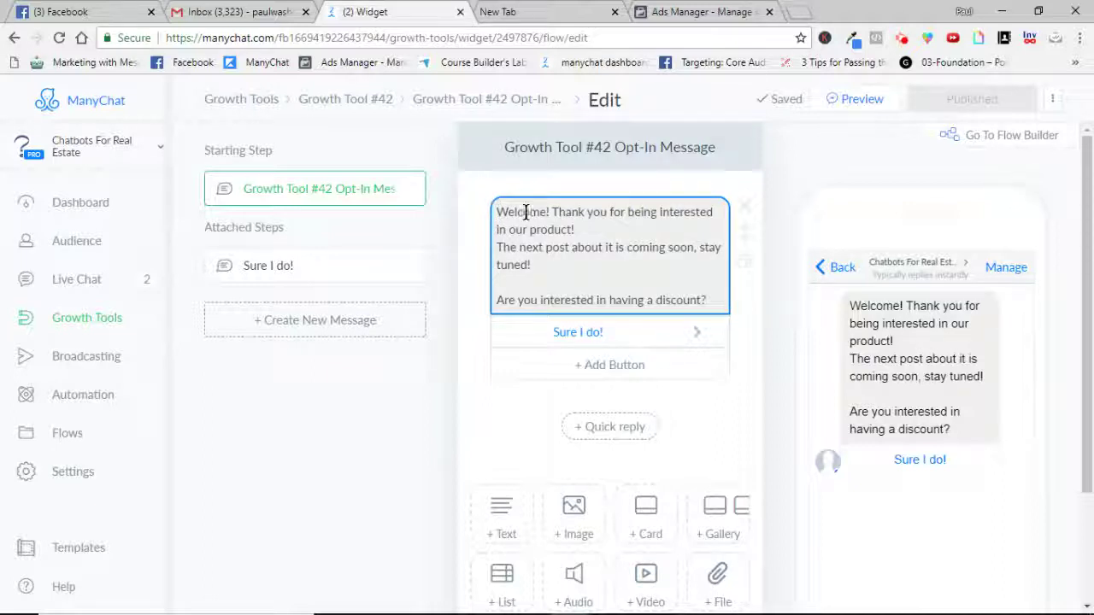
pyautogui.click(595, 335)
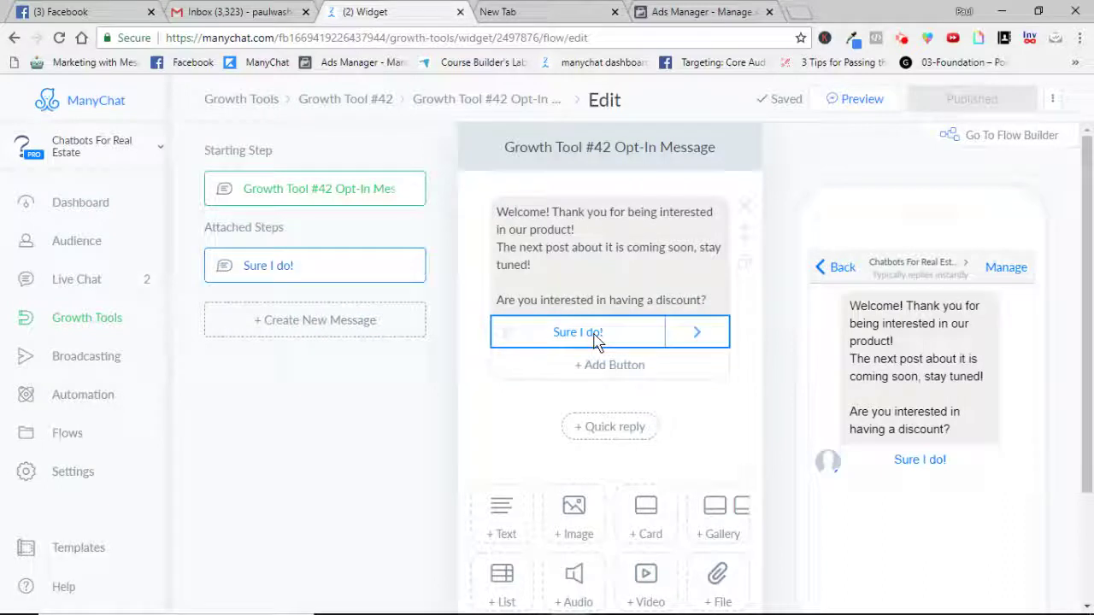
pyautogui.click(609, 259)
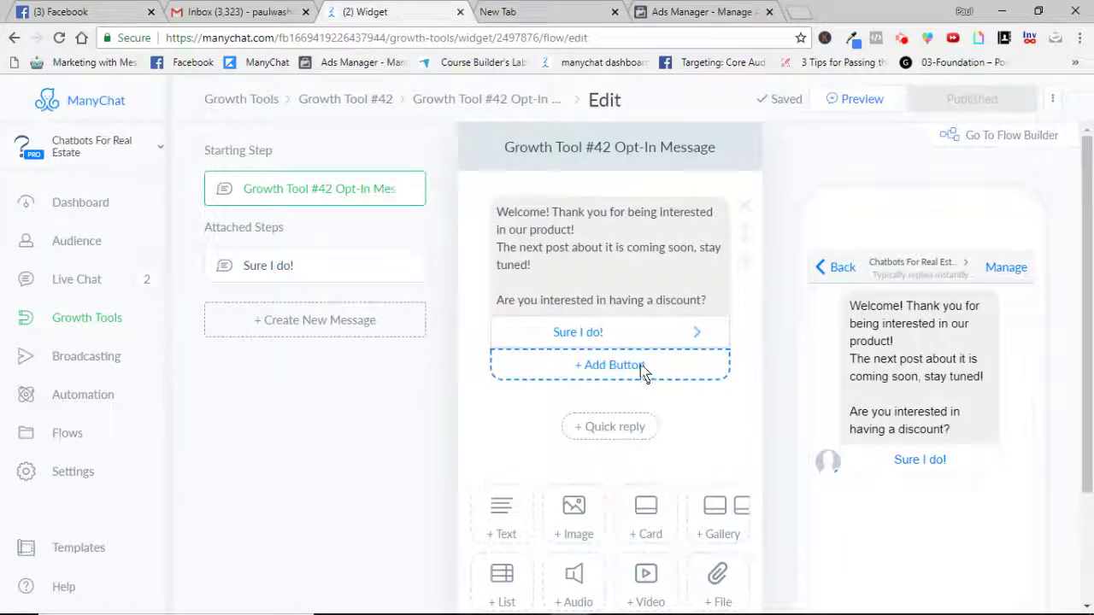
pyautogui.click(696, 332)
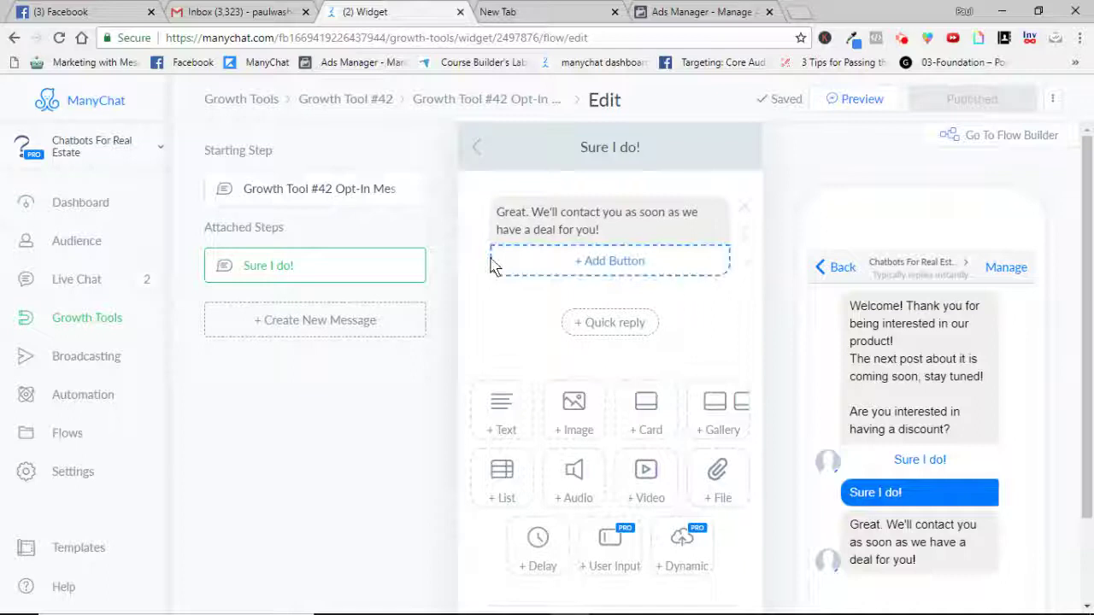
pyautogui.click(475, 149)
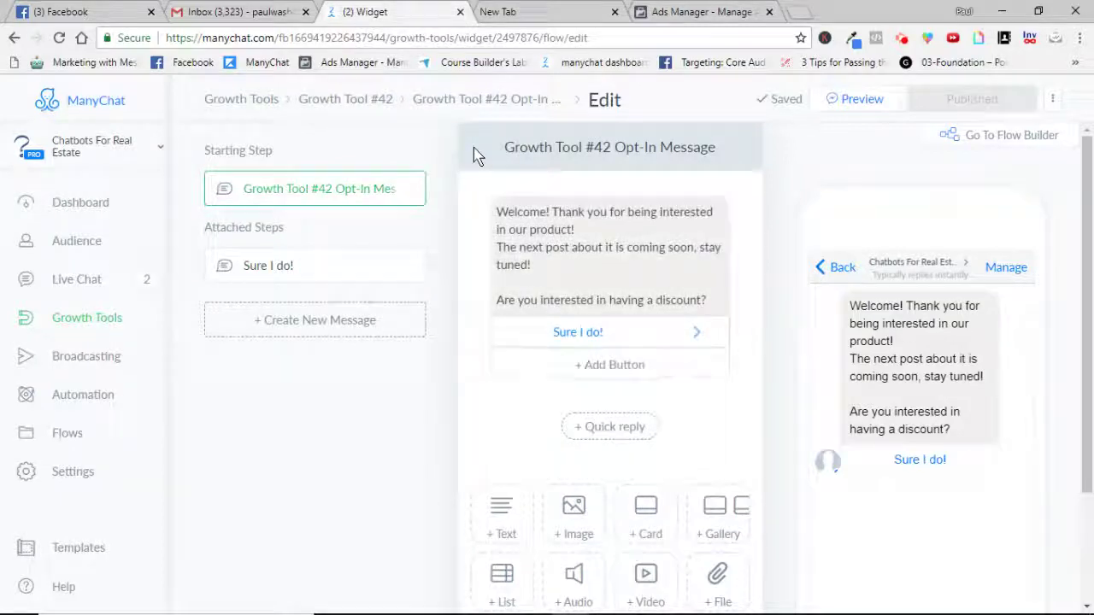
# Step: Copy the entire Facebook Ads JSON code from Growth Tool #42's Setup page
pyautogui.click(334, 99)
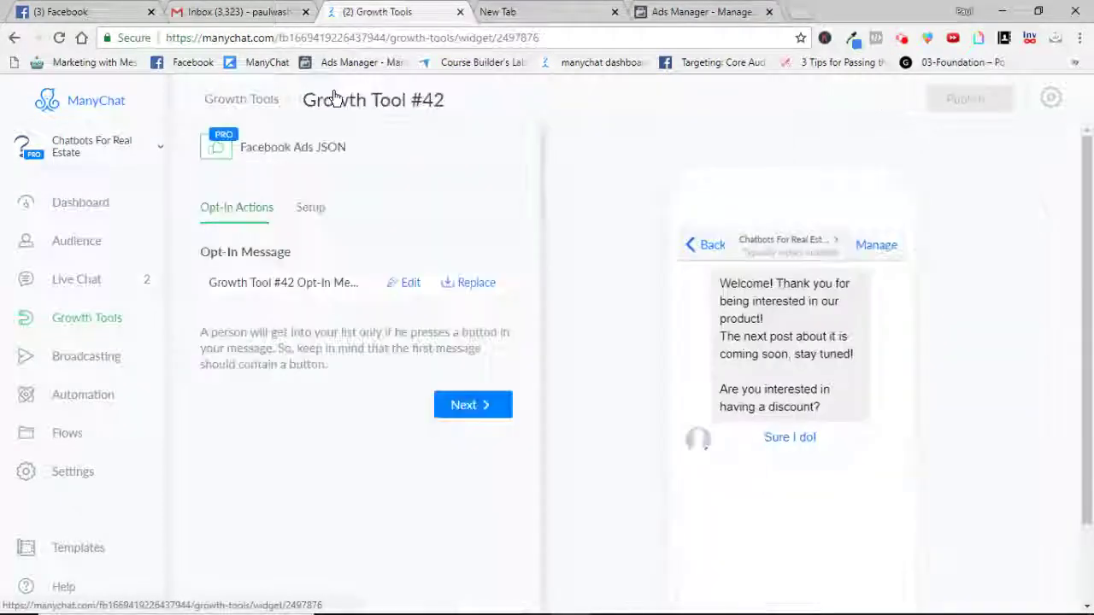
pyautogui.click(306, 214)
pyautogui.scroll(-1, 415, 334)
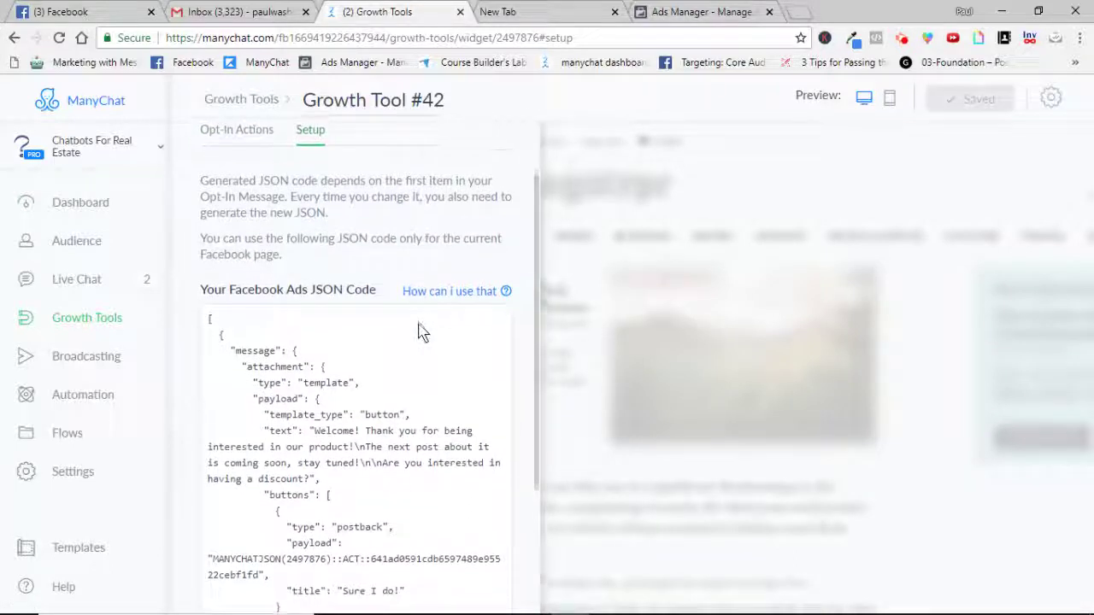
pyautogui.scroll(-1, 359, 317)
pyautogui.scroll(-1, 256, 273)
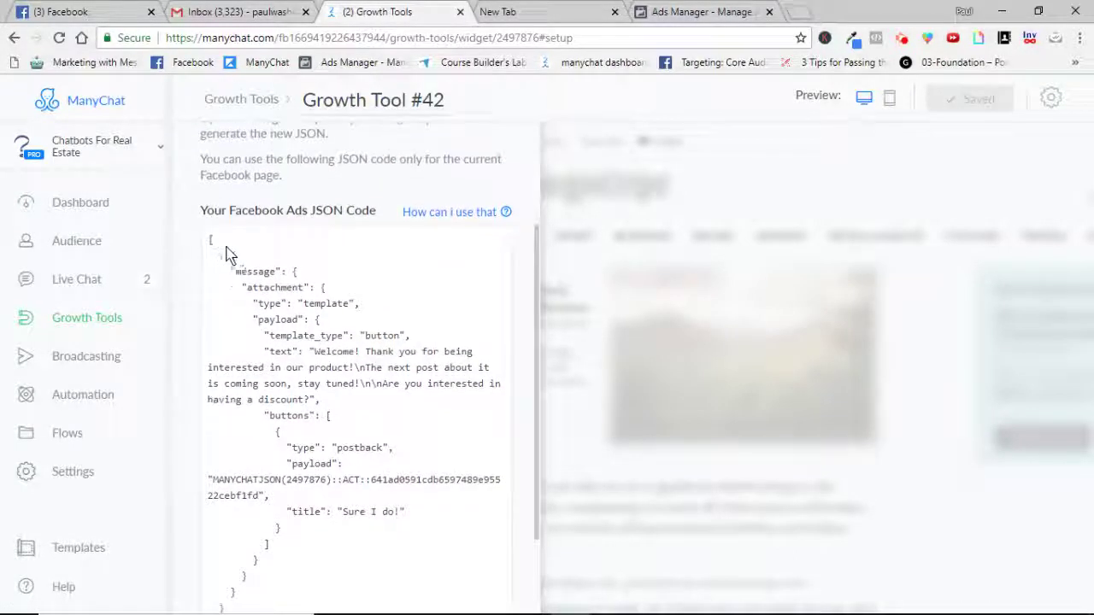
pyautogui.moveTo(209, 237); pyautogui.dragTo(412, 517)
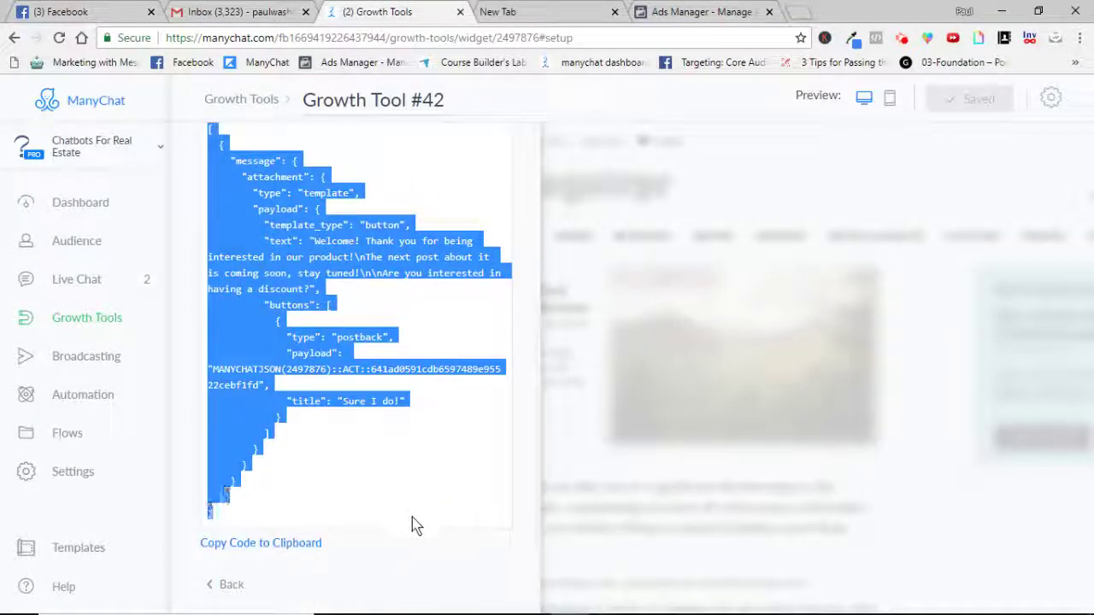
pyautogui.rightClick(290, 336)
pyautogui.click(307, 345)
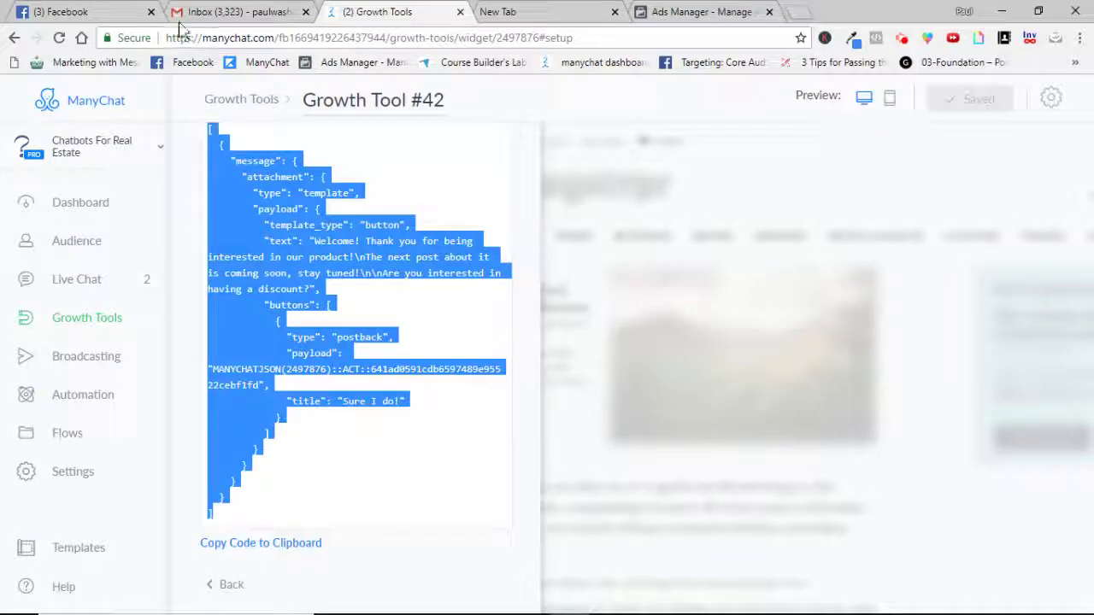
# Step: Switch to the Facebook Ads Manager tab and display the campaigns list
pyautogui.click(54, 11)
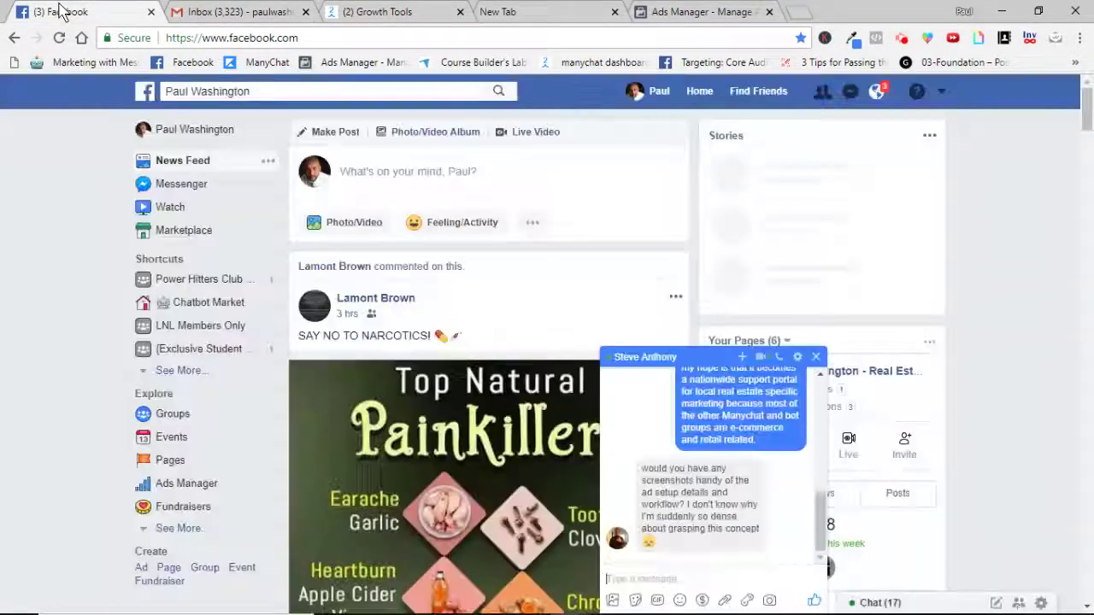
pyautogui.click(720, 11)
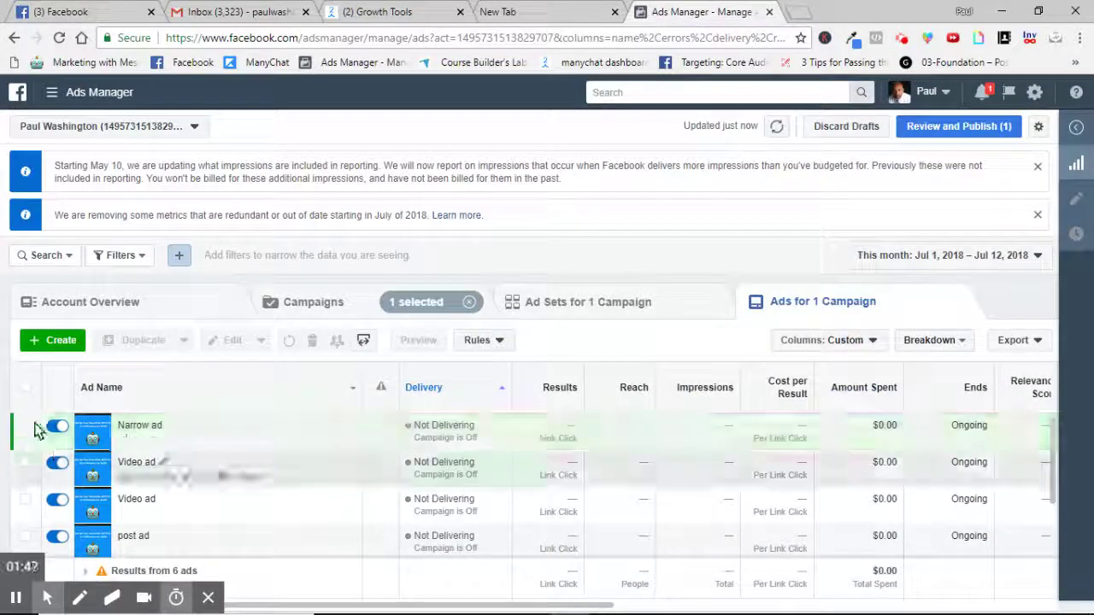
pyautogui.click(317, 303)
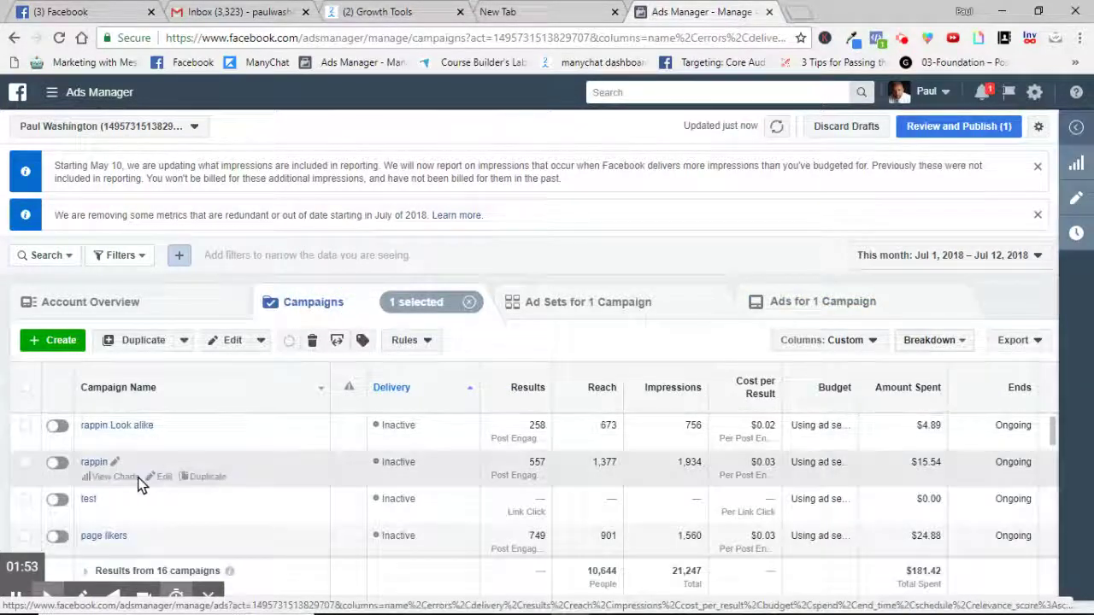
pyautogui.scroll(-5, 171, 479)
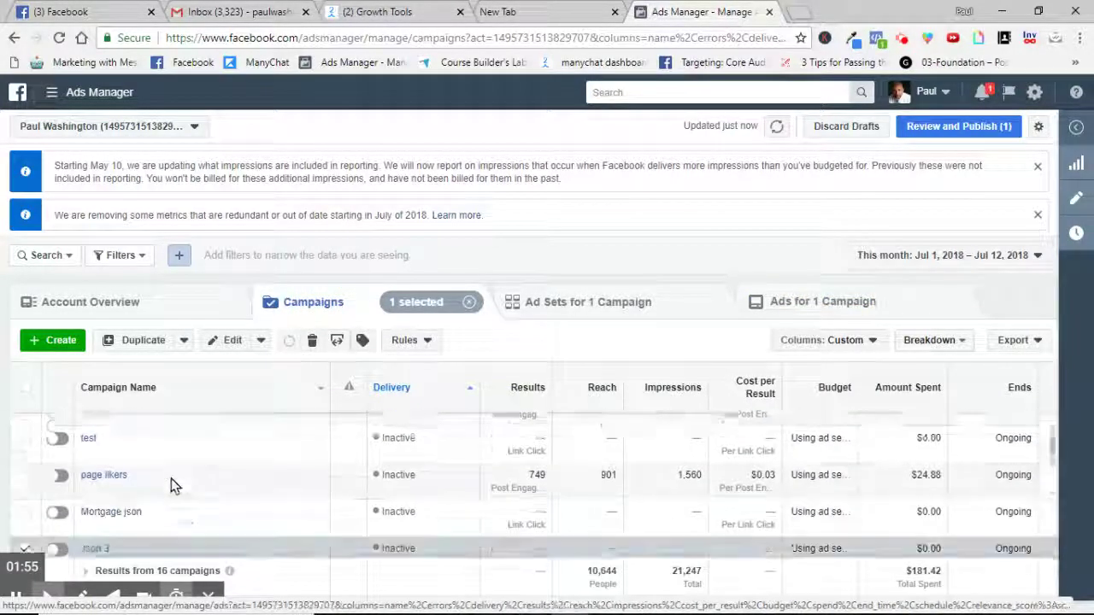
pyautogui.scroll(2, 158, 455)
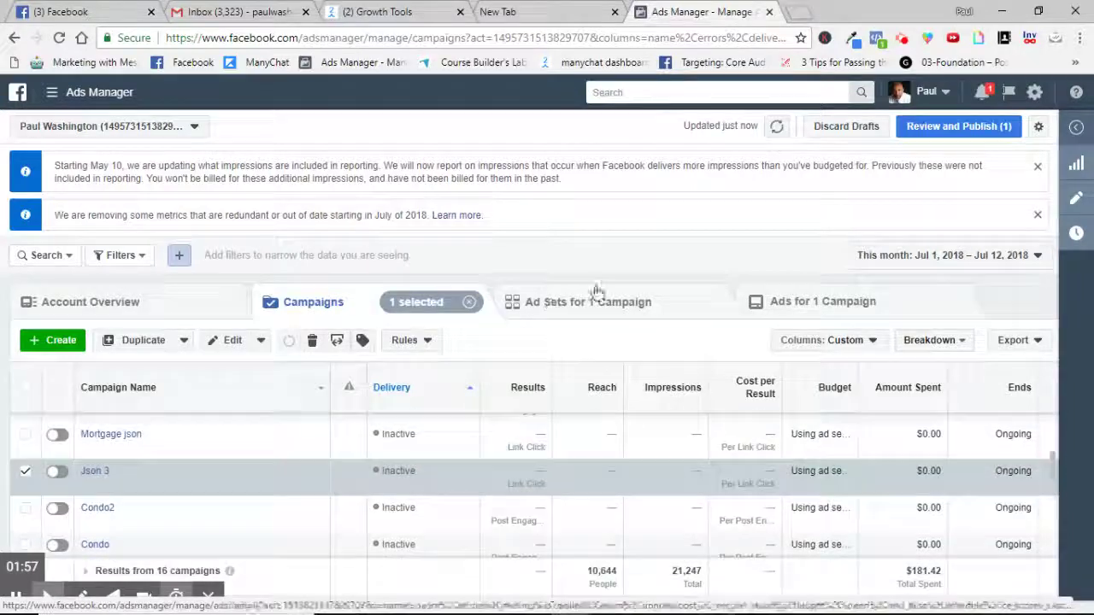
# Step: Open and close the Json 3 campaign's edit pane, then list its six ads
pyautogui.click(1079, 198)
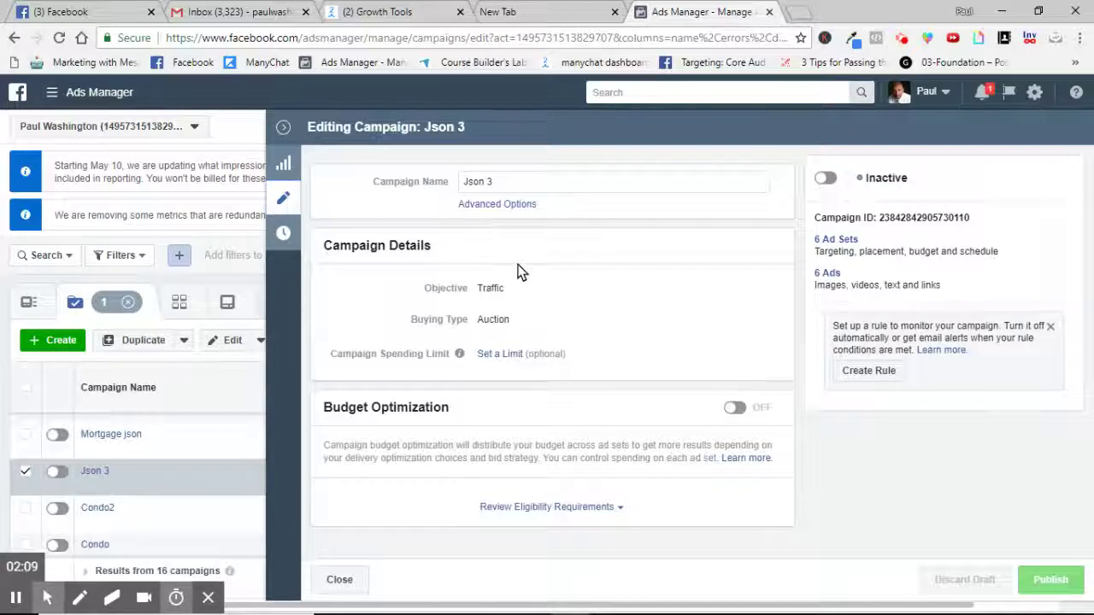
pyautogui.click(283, 127)
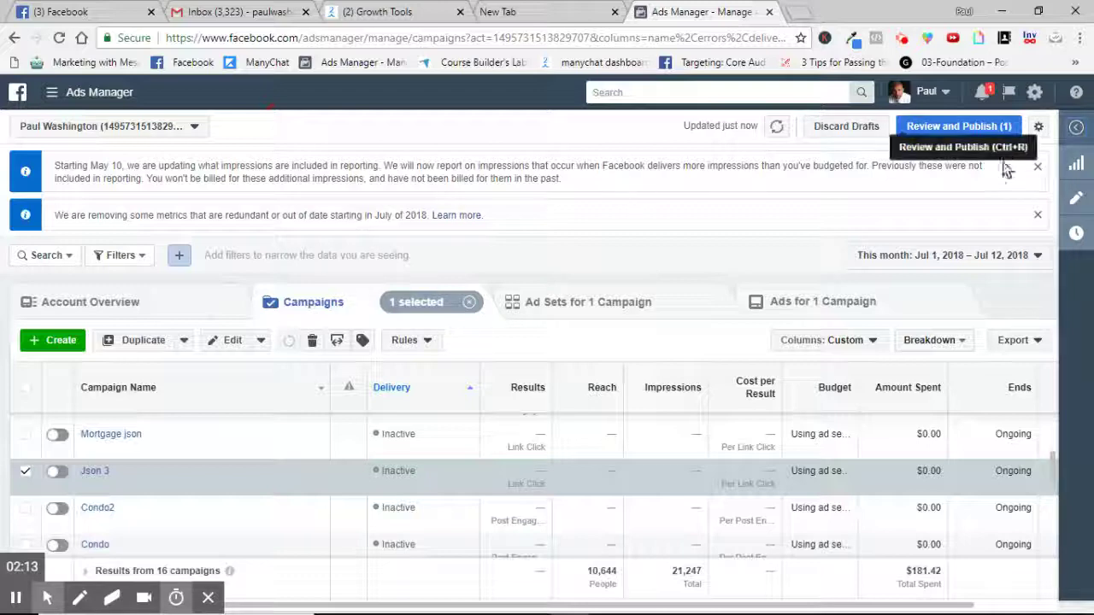
pyautogui.click(830, 299)
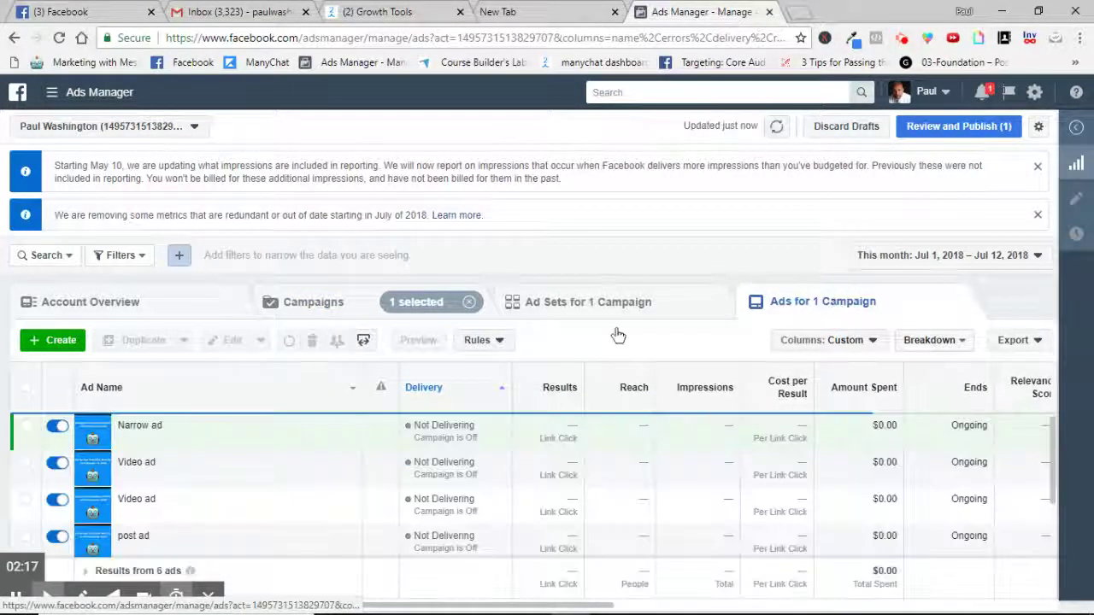
# Step: Open the Narrow ad for editing and scroll down through its settings
pyautogui.click(25, 426)
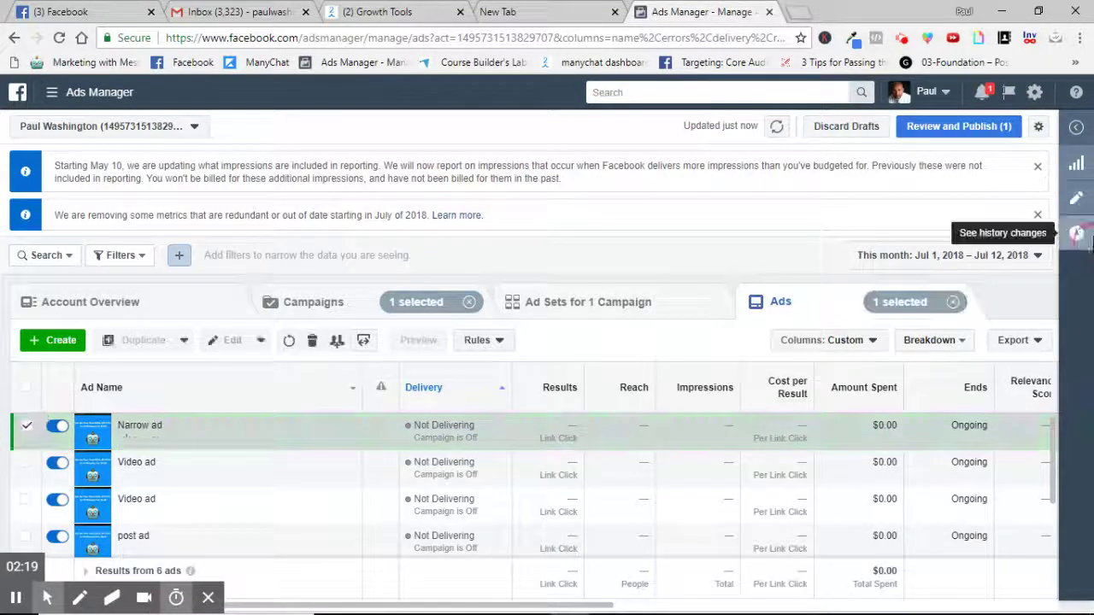
pyautogui.click(1077, 204)
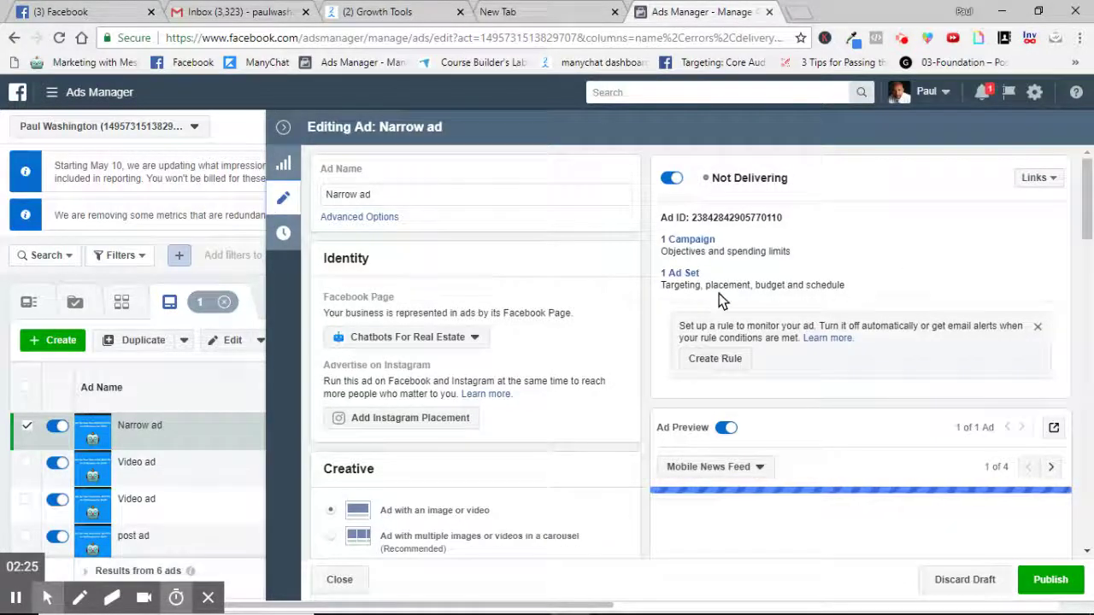
pyautogui.scroll(-4, 545, 294)
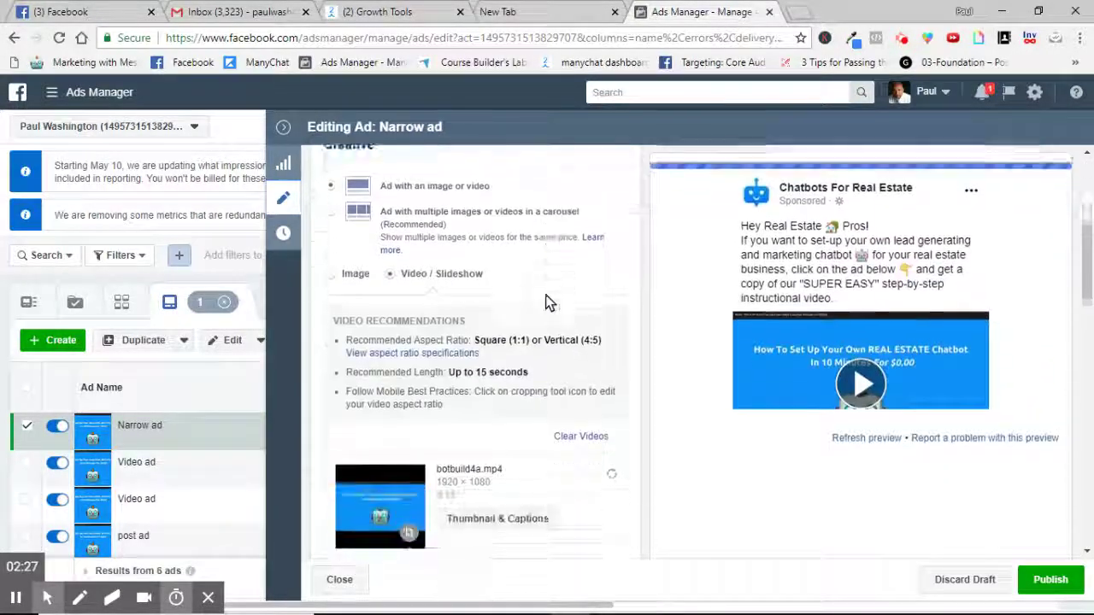
pyautogui.scroll(-3, 547, 298)
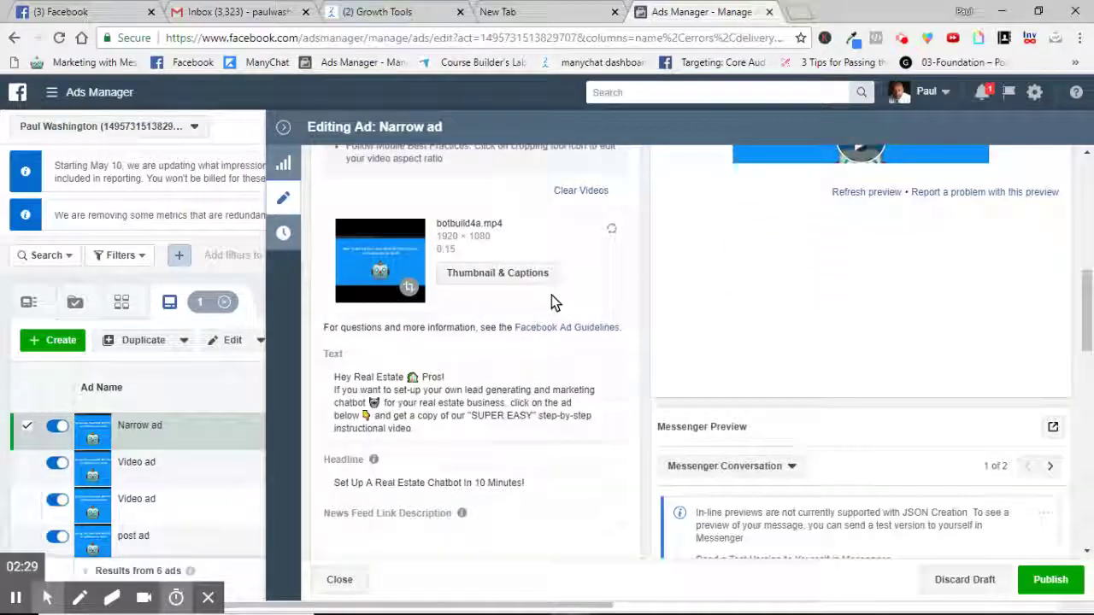
pyautogui.scroll(-2, 554, 304)
pyautogui.scroll(4, 513, 273)
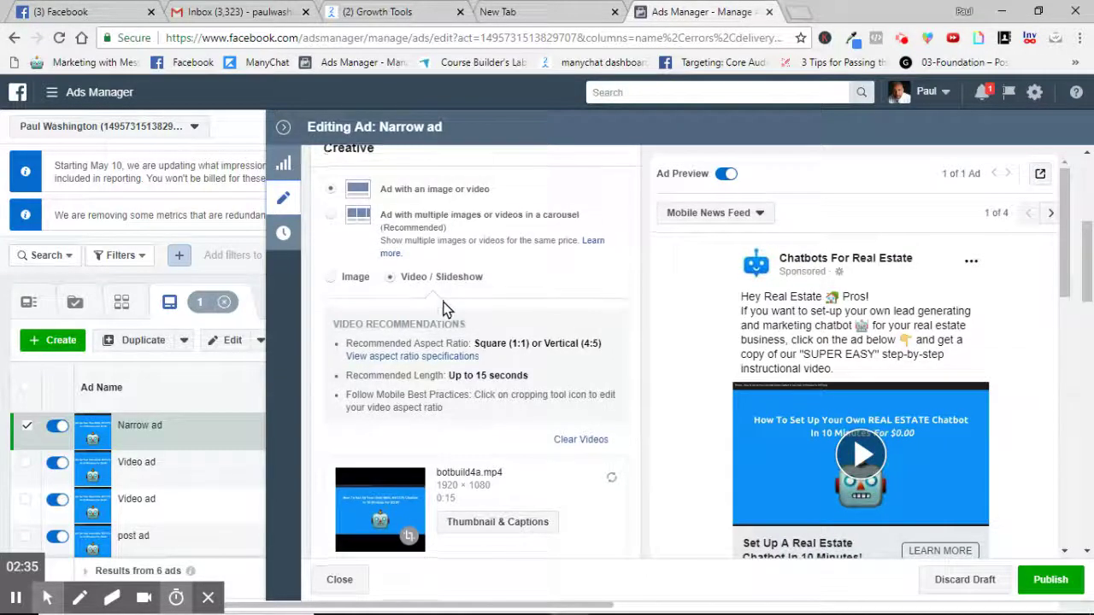
pyautogui.scroll(-3, 442, 305)
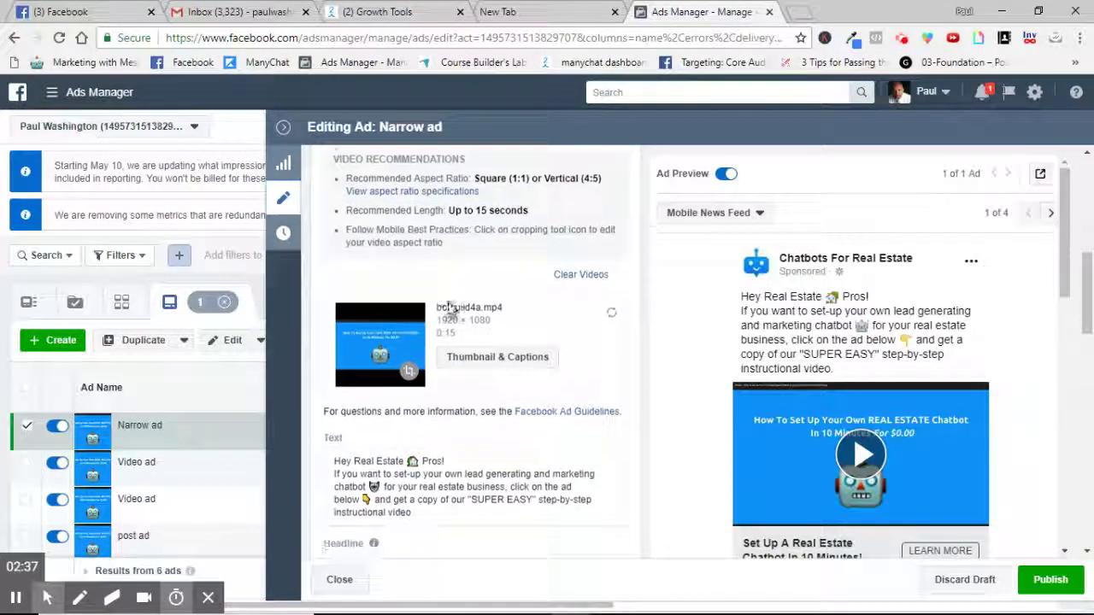
pyautogui.scroll(-3, 447, 305)
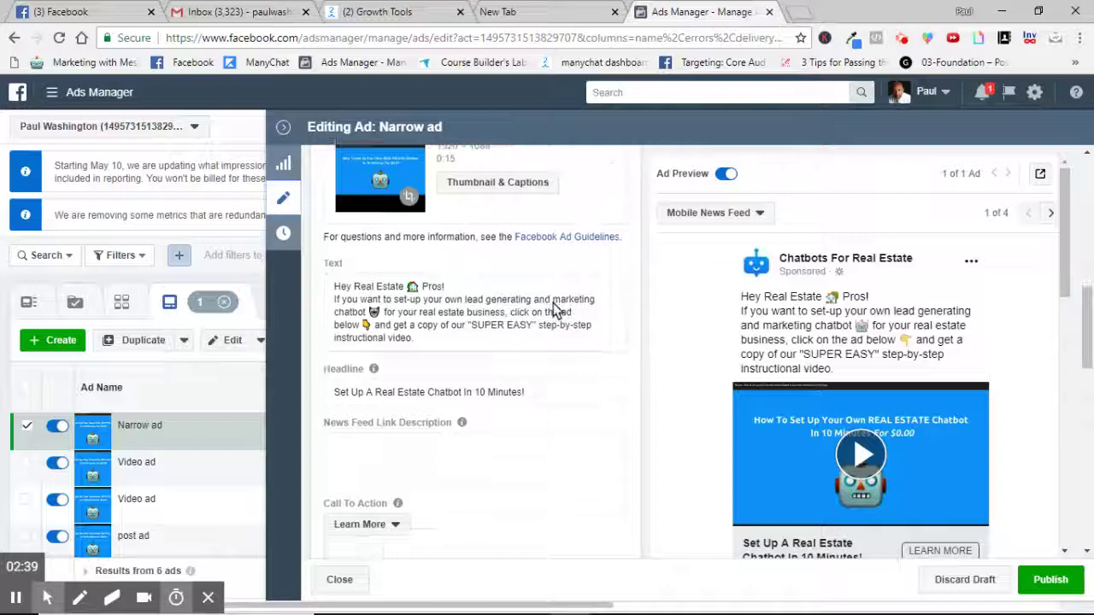
pyautogui.scroll(-1, 449, 316)
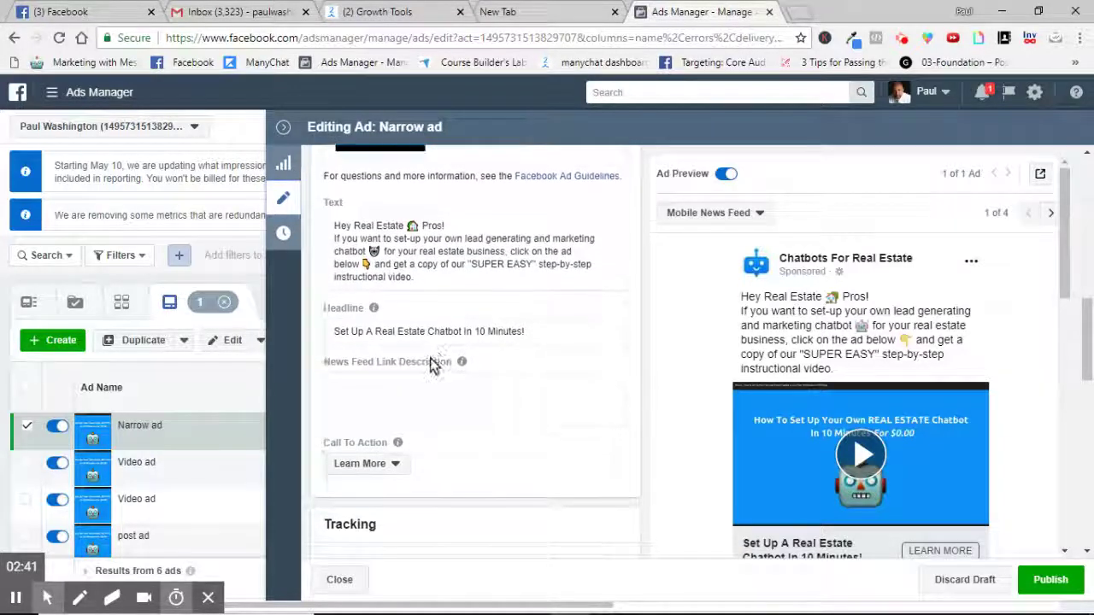
pyautogui.scroll(-1, 430, 359)
# Step: Move past Call To Action to Messenger Setup and view the welcome message as a Visual form
pyautogui.click(393, 413)
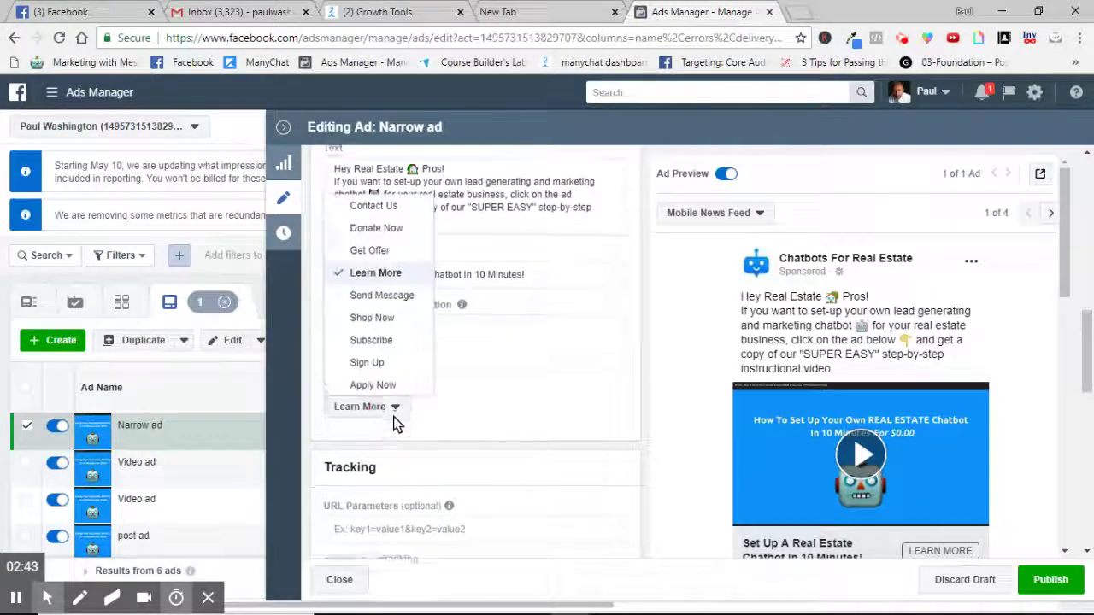
pyautogui.scroll(-1, 401, 408)
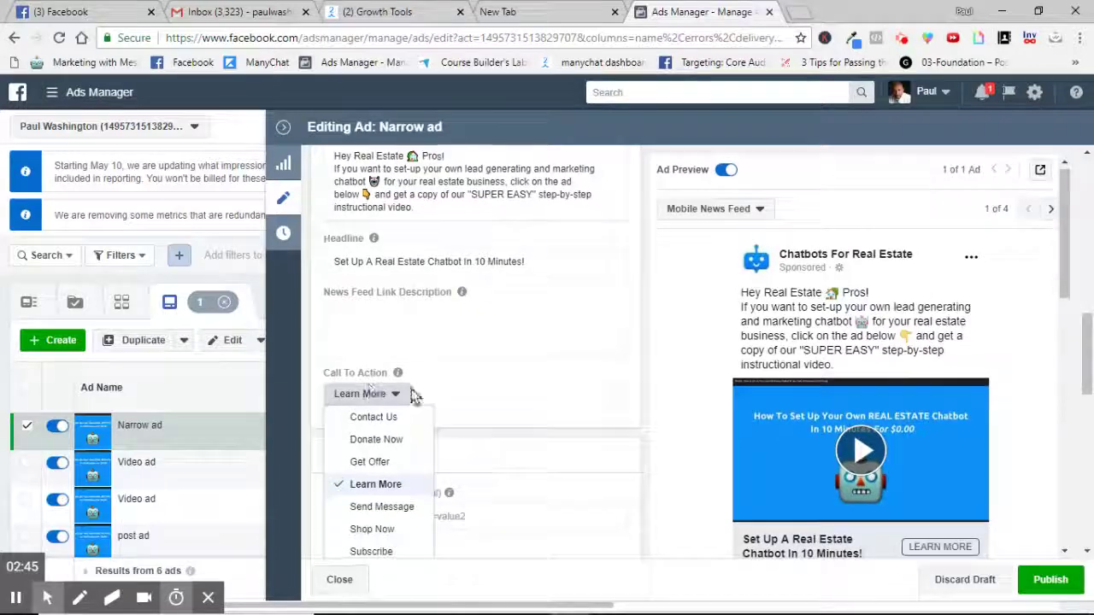
pyautogui.scroll(-5, 546, 418)
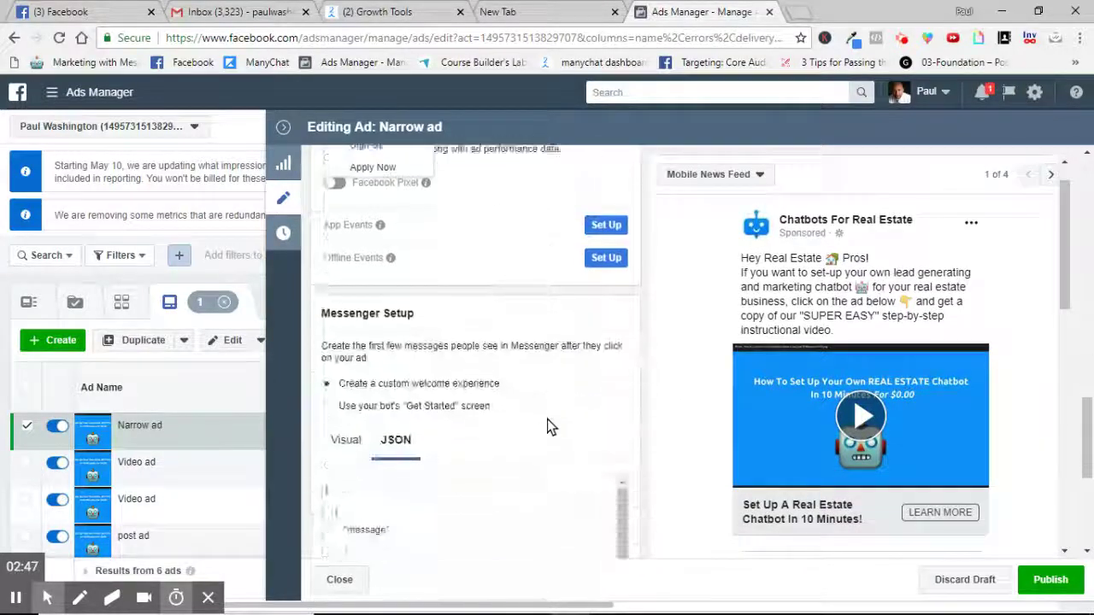
pyautogui.scroll(-2, 547, 419)
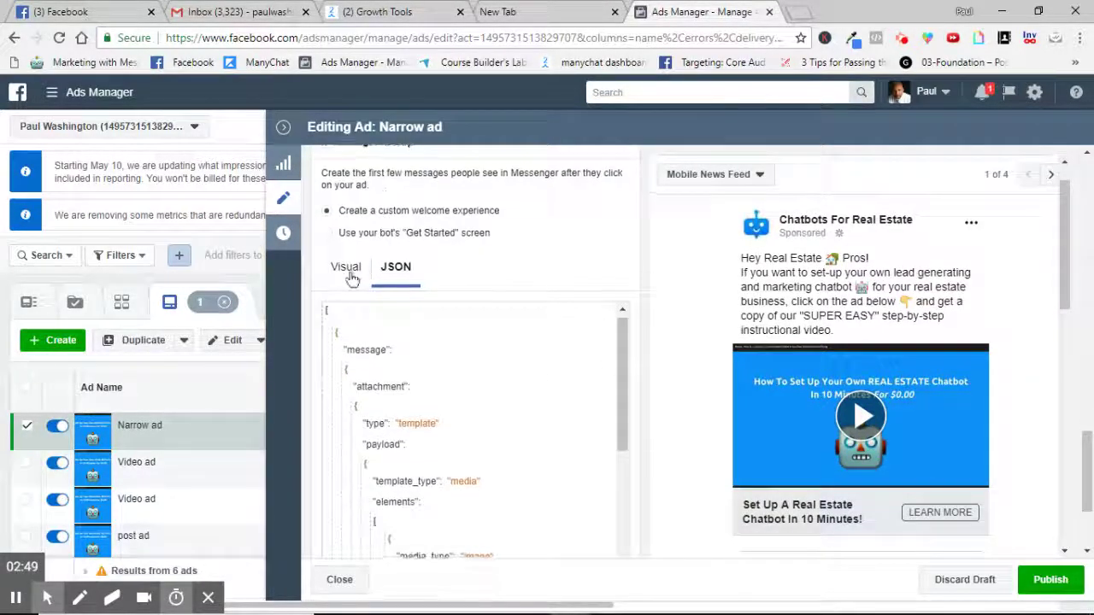
pyautogui.click(345, 269)
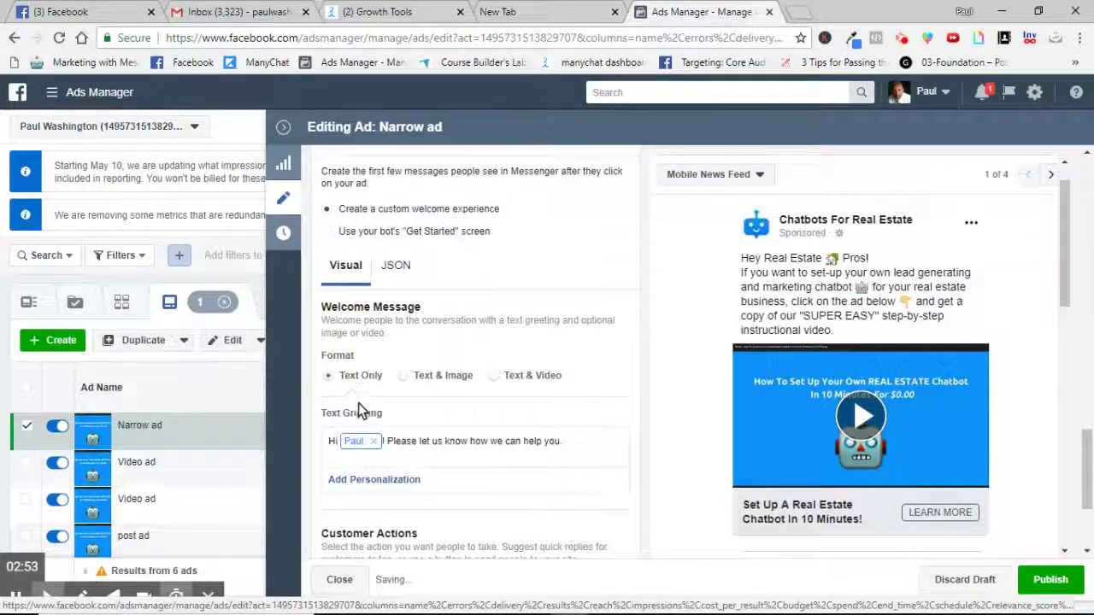
# Step: Return Messenger Setup to JSON, find it reverted to Standard Template, and discard the draft
pyautogui.click(396, 268)
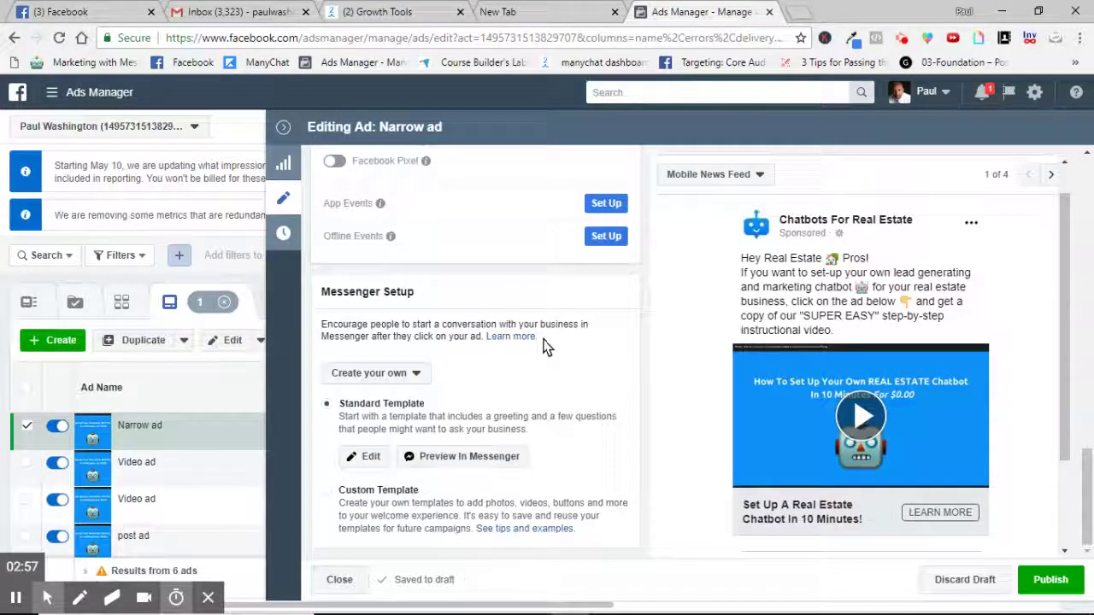
pyautogui.scroll(1, 547, 342)
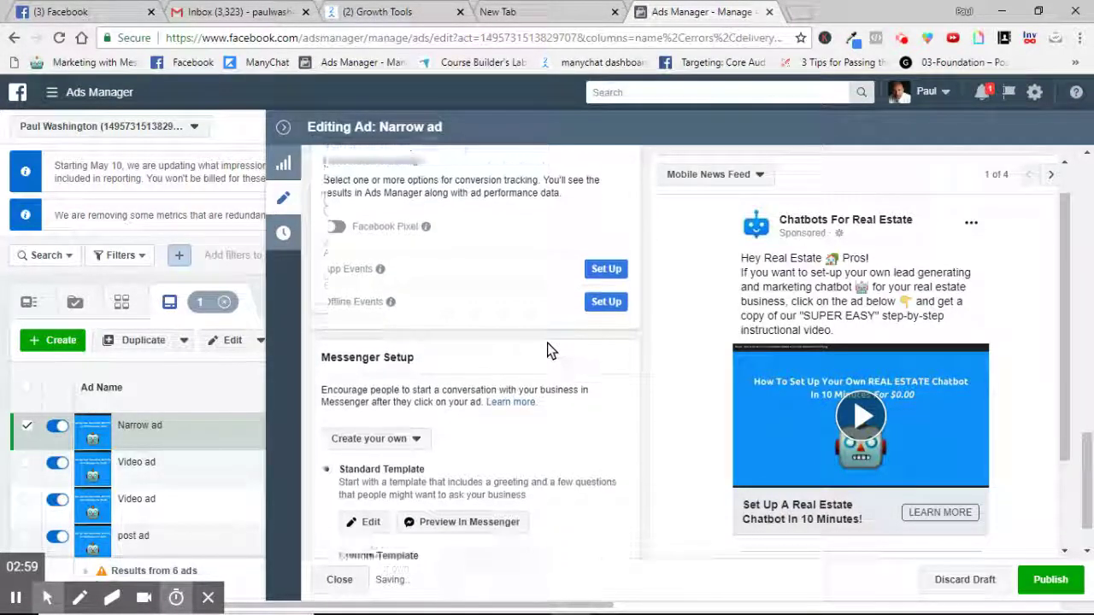
pyautogui.scroll(-1, 547, 343)
pyautogui.scroll(1, 549, 343)
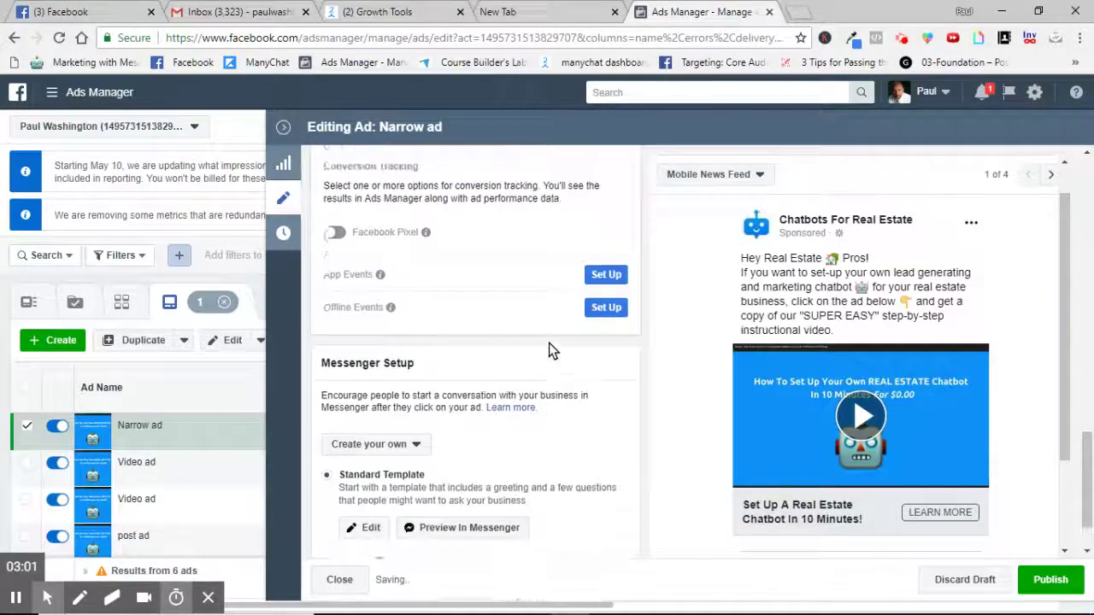
pyautogui.scroll(-1, 548, 351)
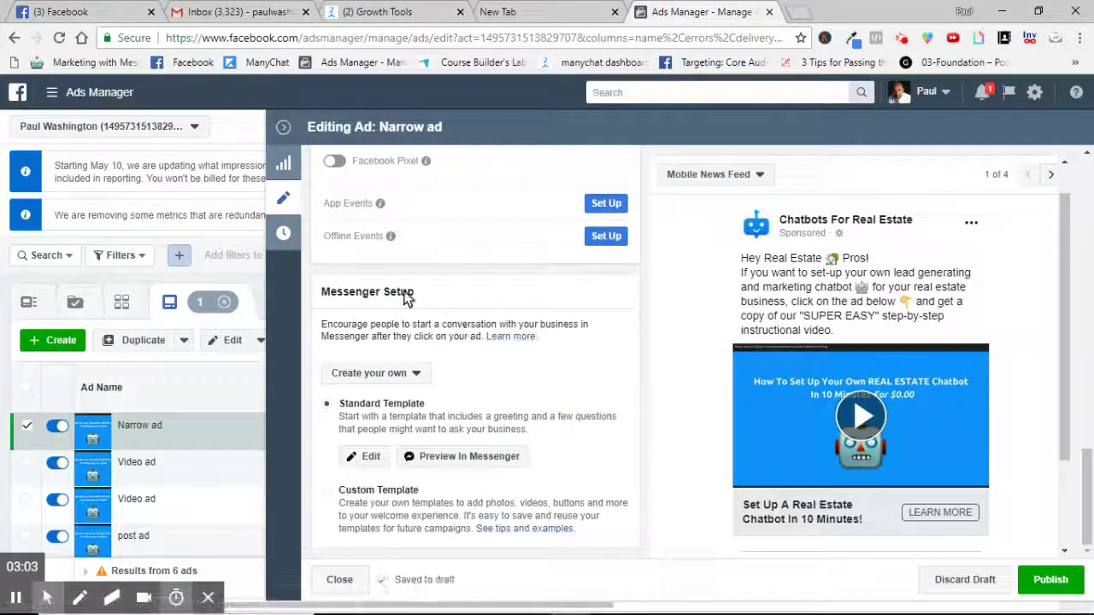
pyautogui.scroll(4, 459, 342)
pyautogui.scroll(-3, 461, 343)
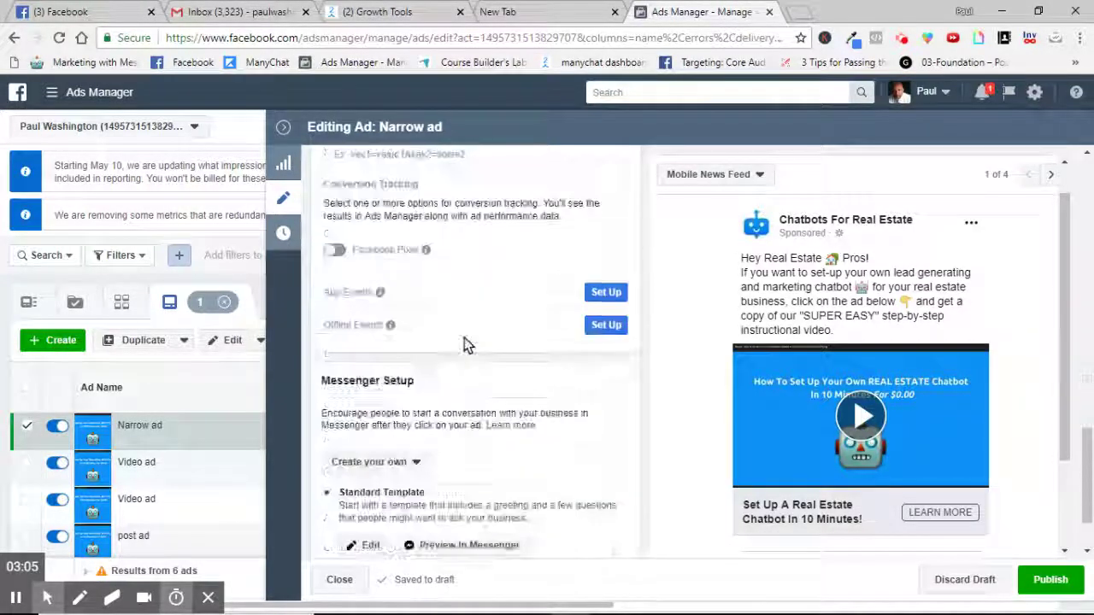
pyautogui.scroll(6, 465, 341)
pyautogui.scroll(-7, 512, 340)
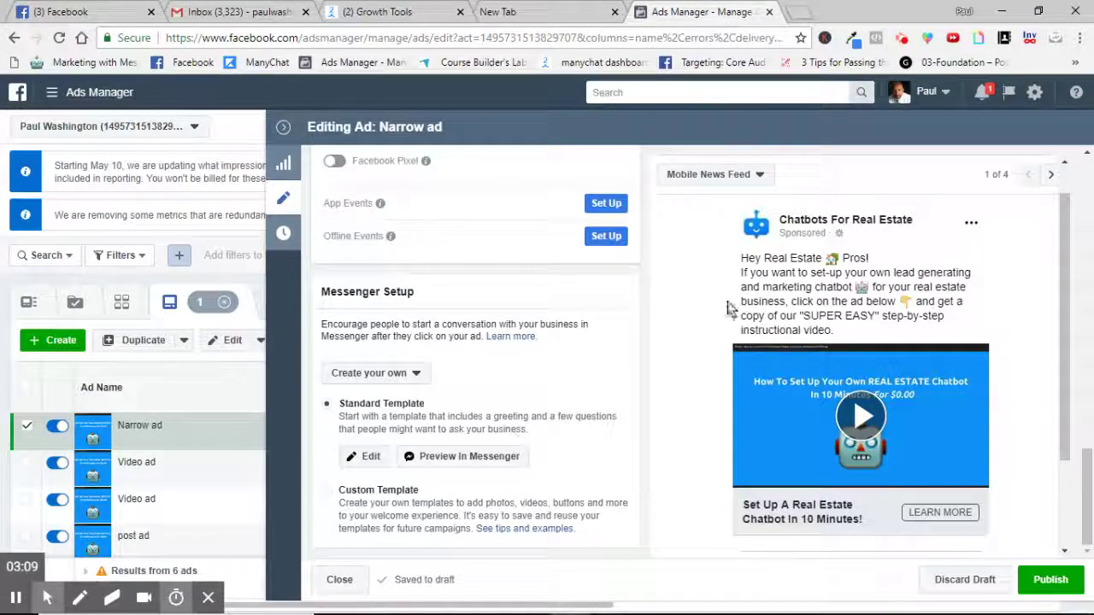
pyautogui.click(944, 582)
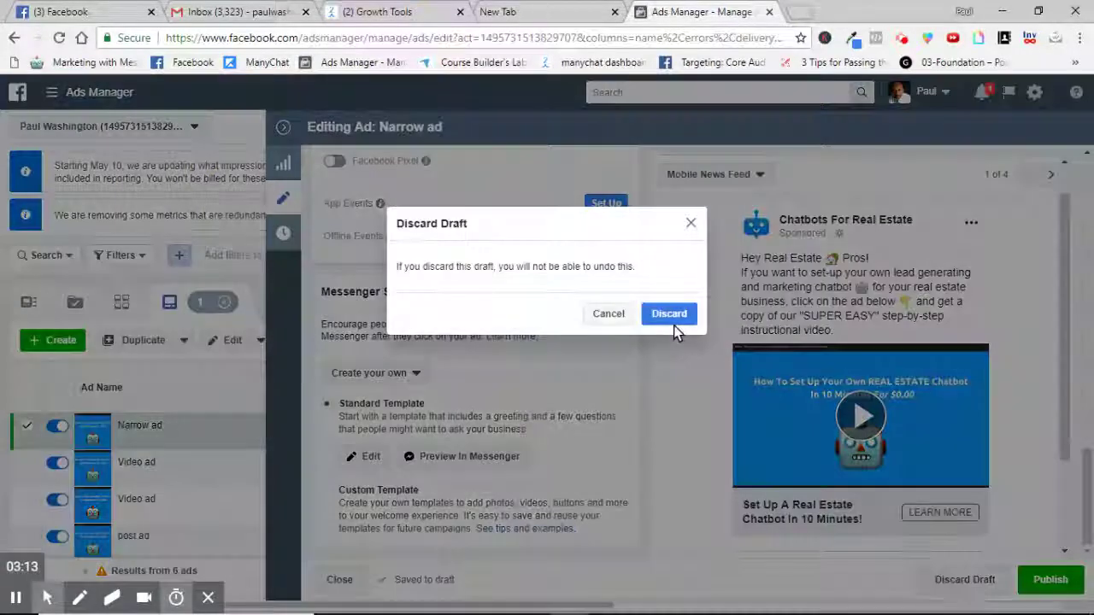
# Step: Confirm the discard, reopen the Narrow ad in the editor, and scroll to Messenger Setup
pyautogui.click(672, 317)
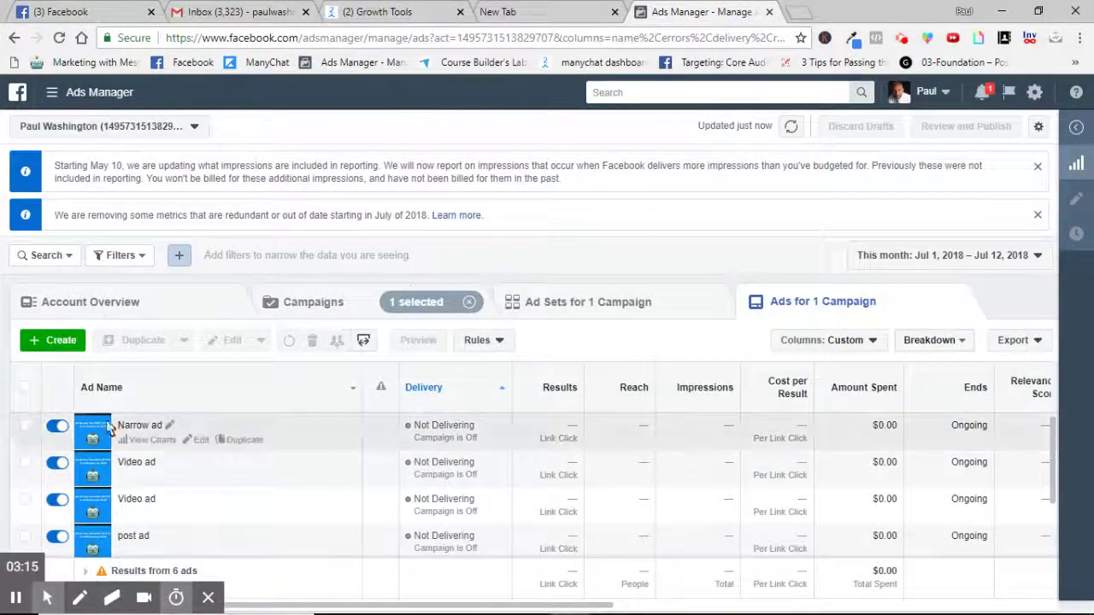
pyautogui.click(28, 431)
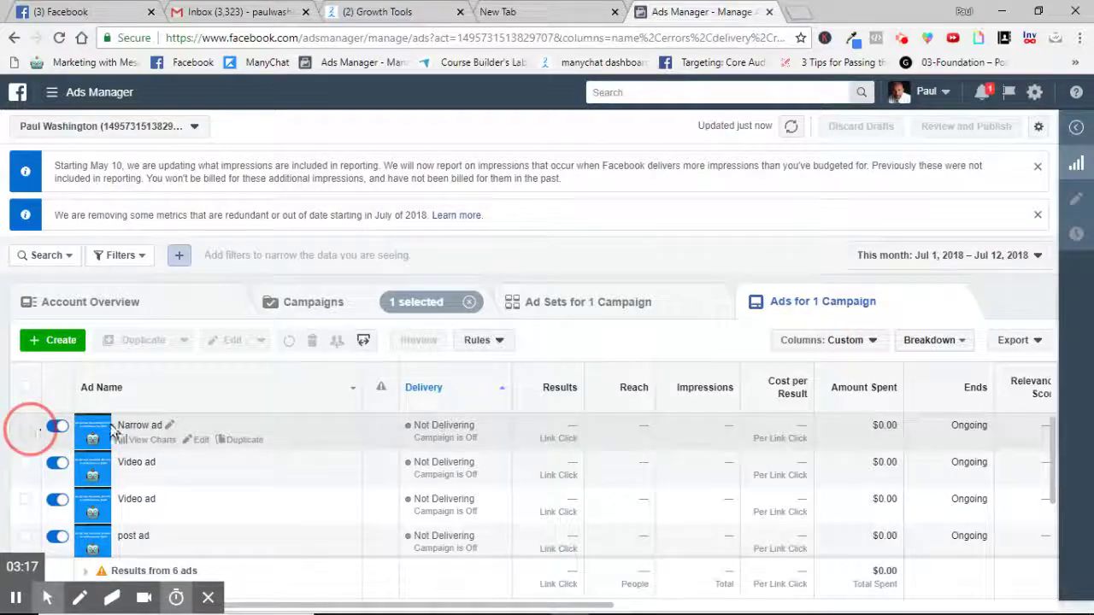
pyautogui.click(1078, 199)
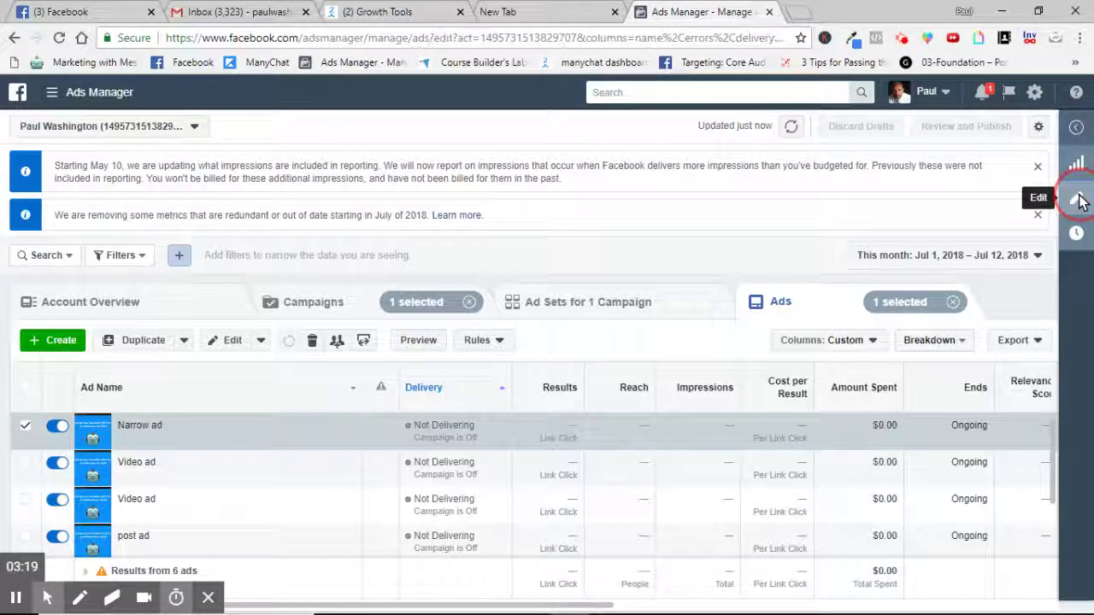
pyautogui.click(1079, 199)
pyautogui.scroll(-2, 485, 341)
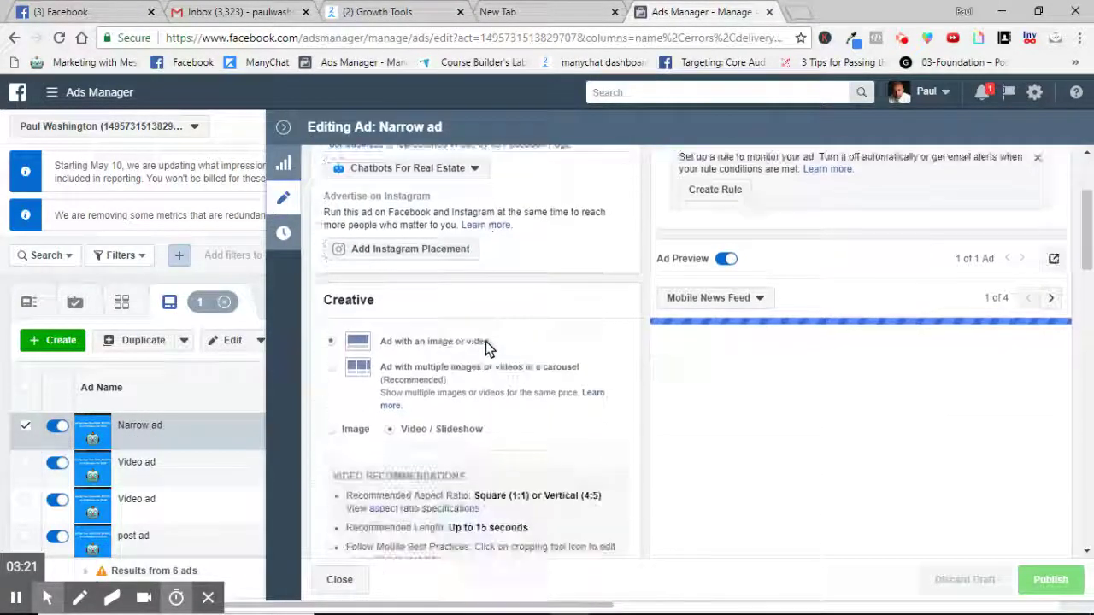
pyautogui.scroll(-10, 485, 341)
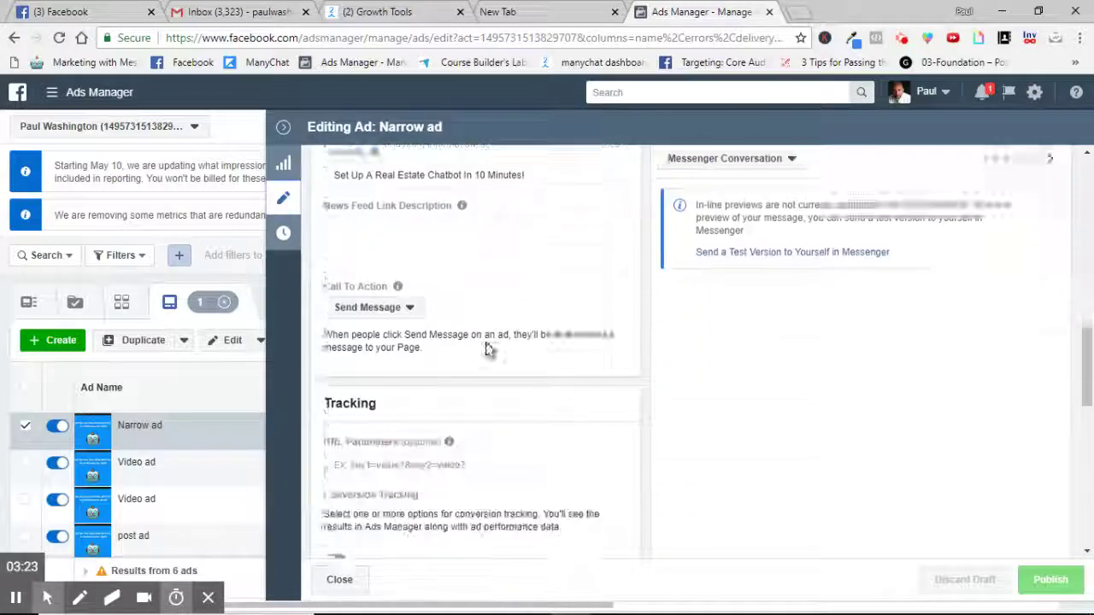
pyautogui.scroll(-7, 489, 346)
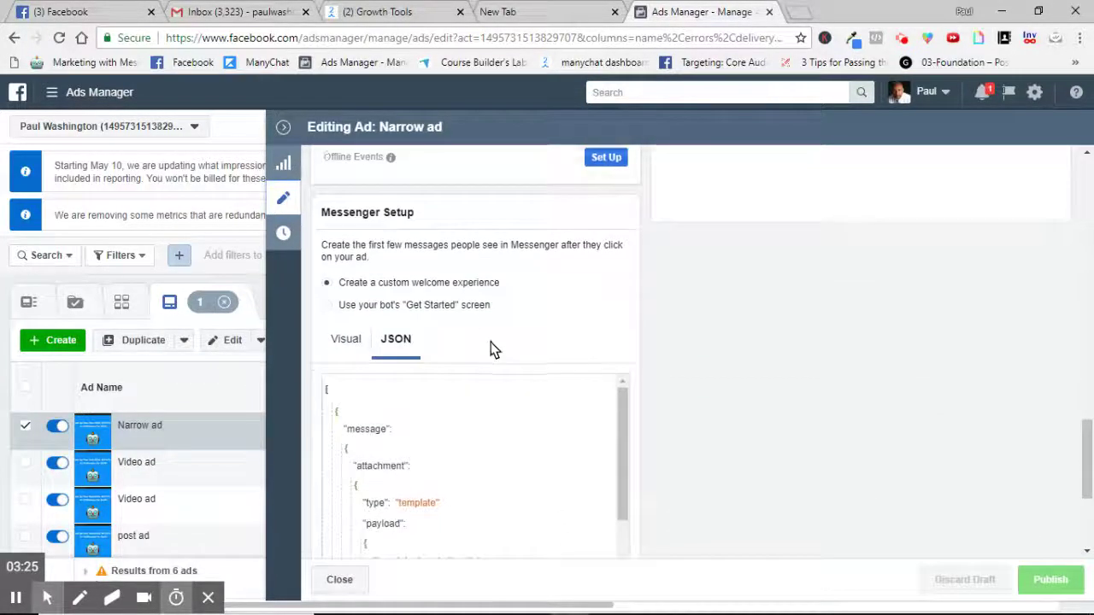
pyautogui.scroll(-1, 490, 341)
pyautogui.scroll(-1, 494, 530)
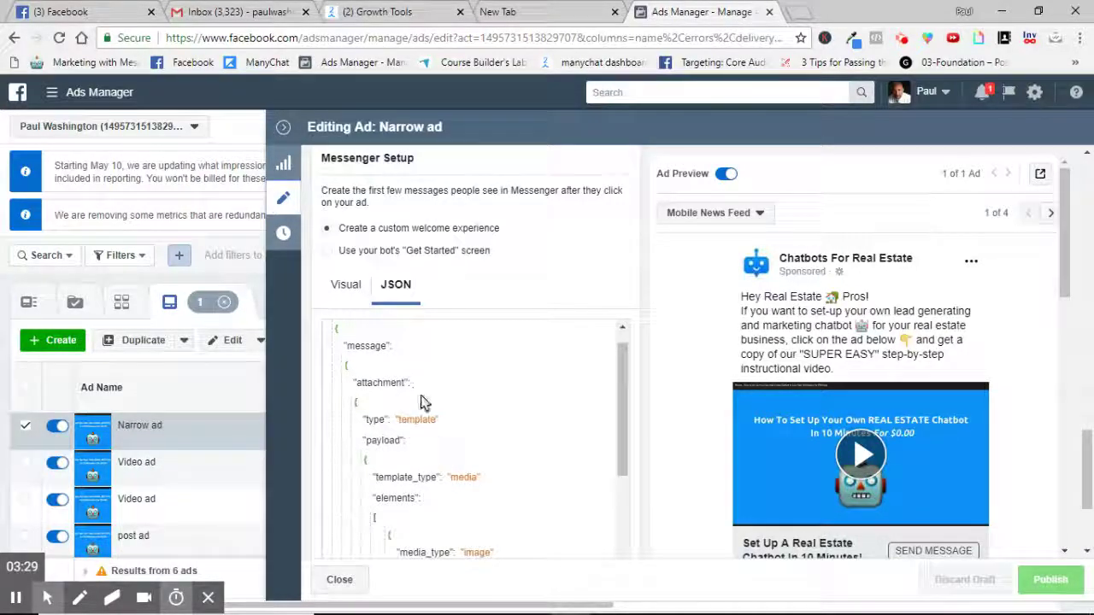
# Step: Click into the existing ManyChat JSON code in the JSON tab to inspect it
pyautogui.click(488, 412)
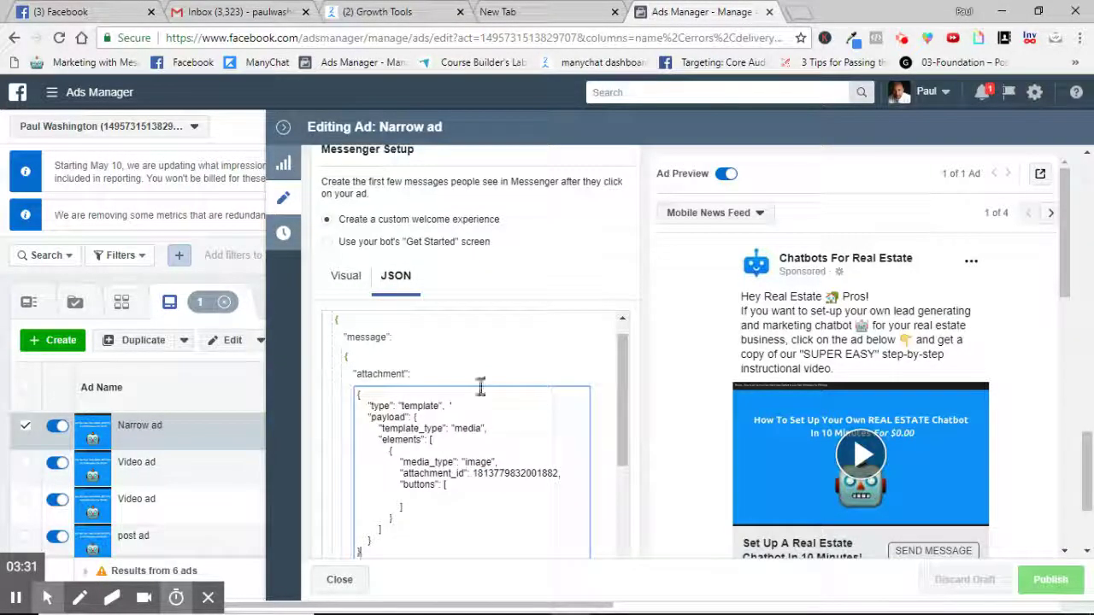
pyautogui.click(485, 373)
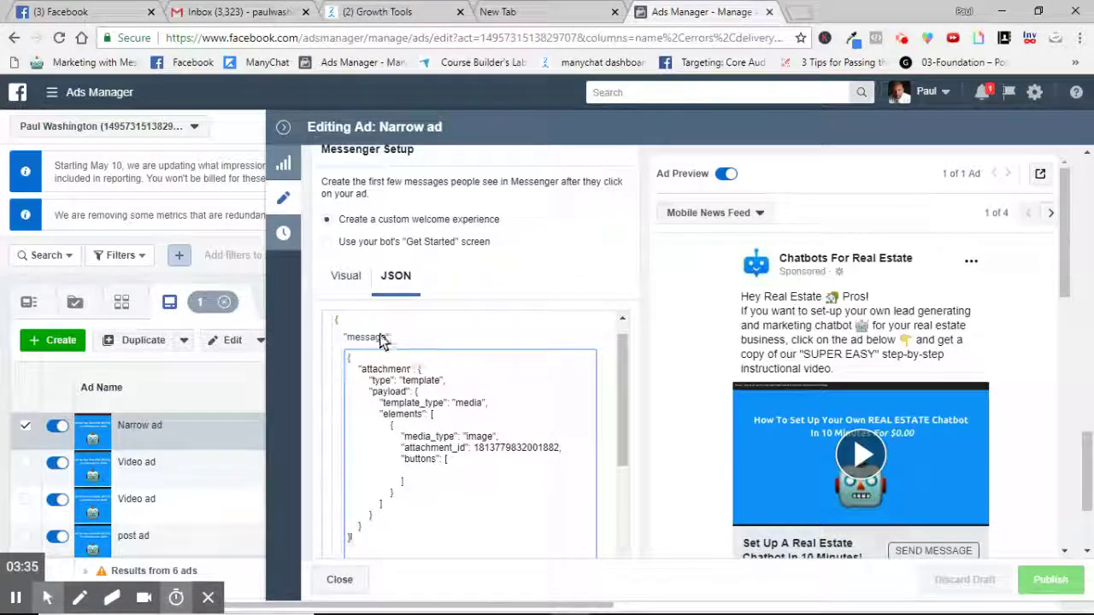
pyautogui.scroll(-3, 588, 391)
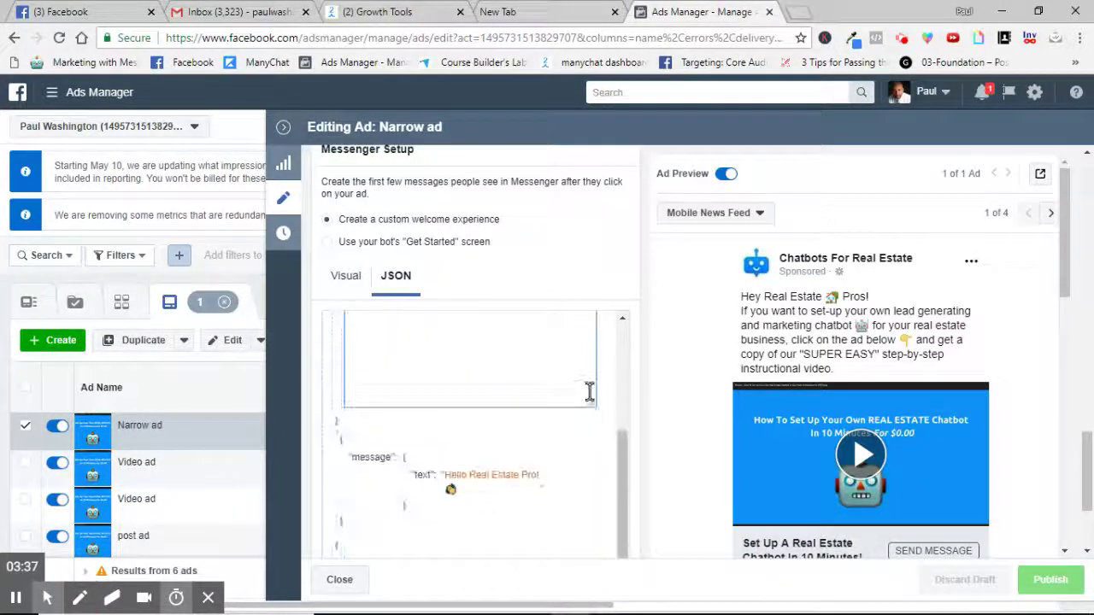
pyautogui.scroll(-3, 589, 392)
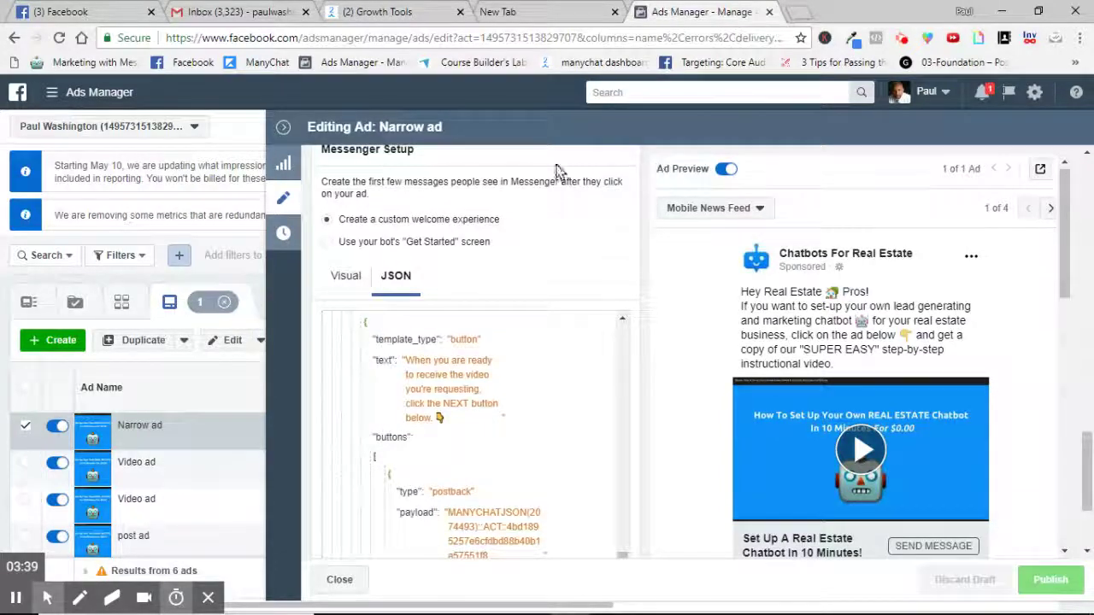
# Step: Collapse the Narrow ad editor, return to the Campaigns list, and edit the Json 3 campaign
pyautogui.click(283, 127)
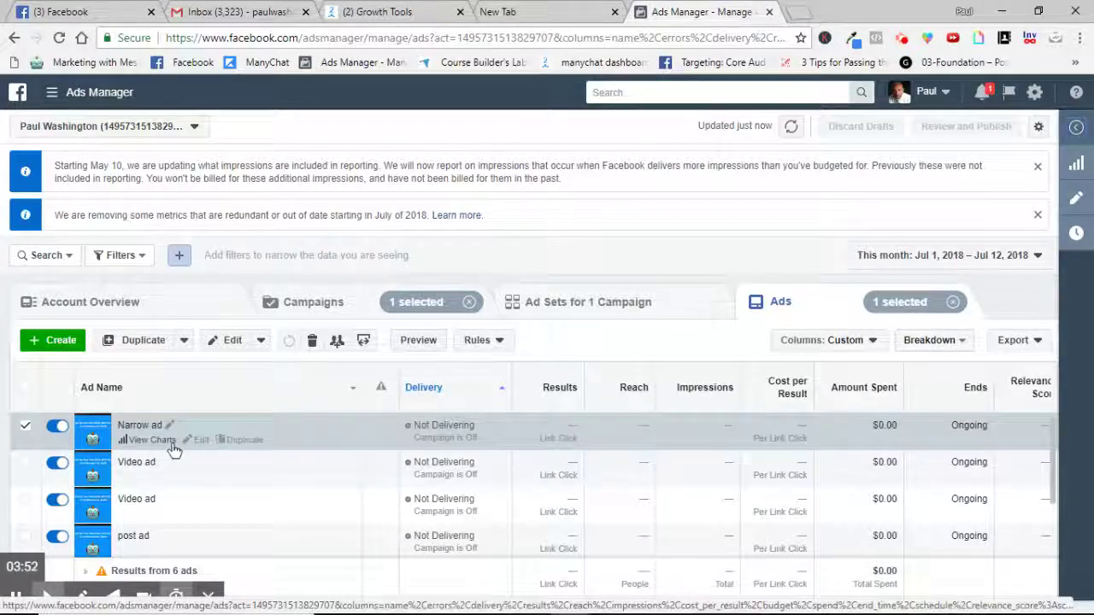
pyautogui.click(307, 303)
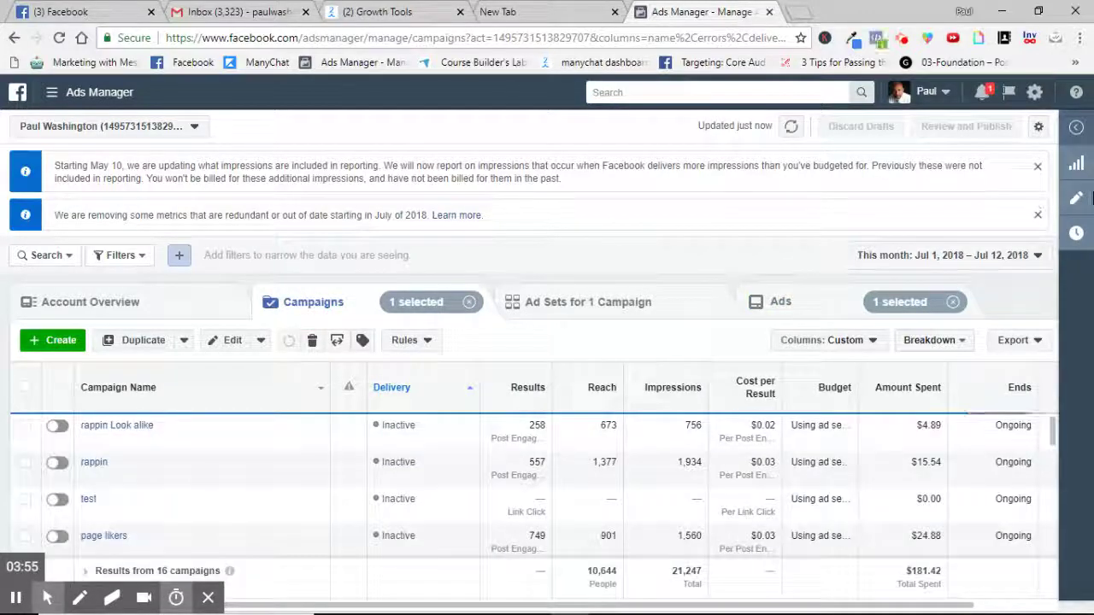
pyautogui.click(1074, 200)
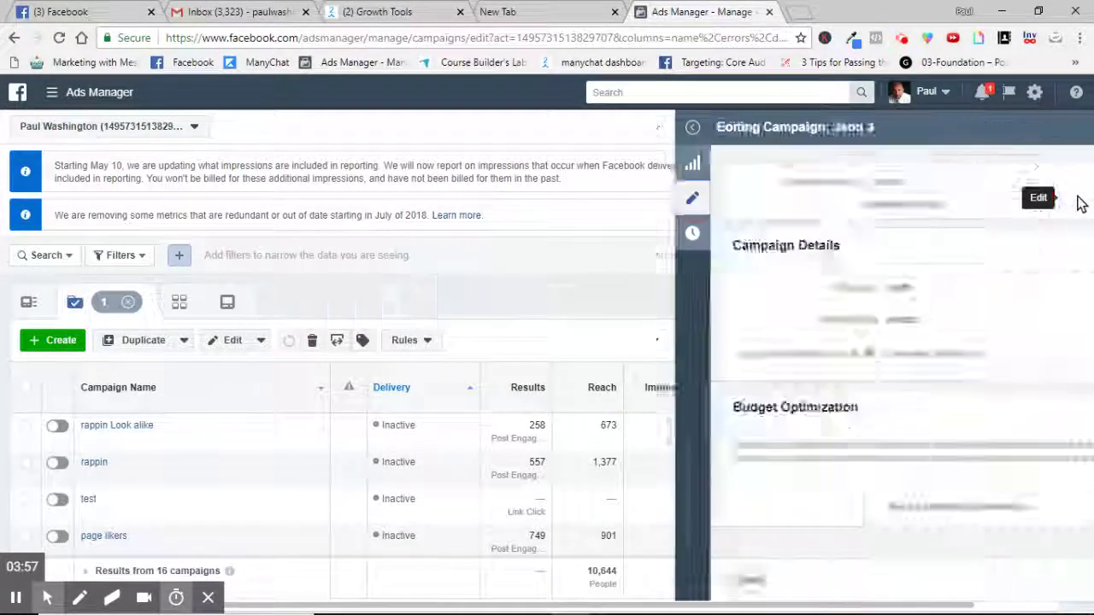